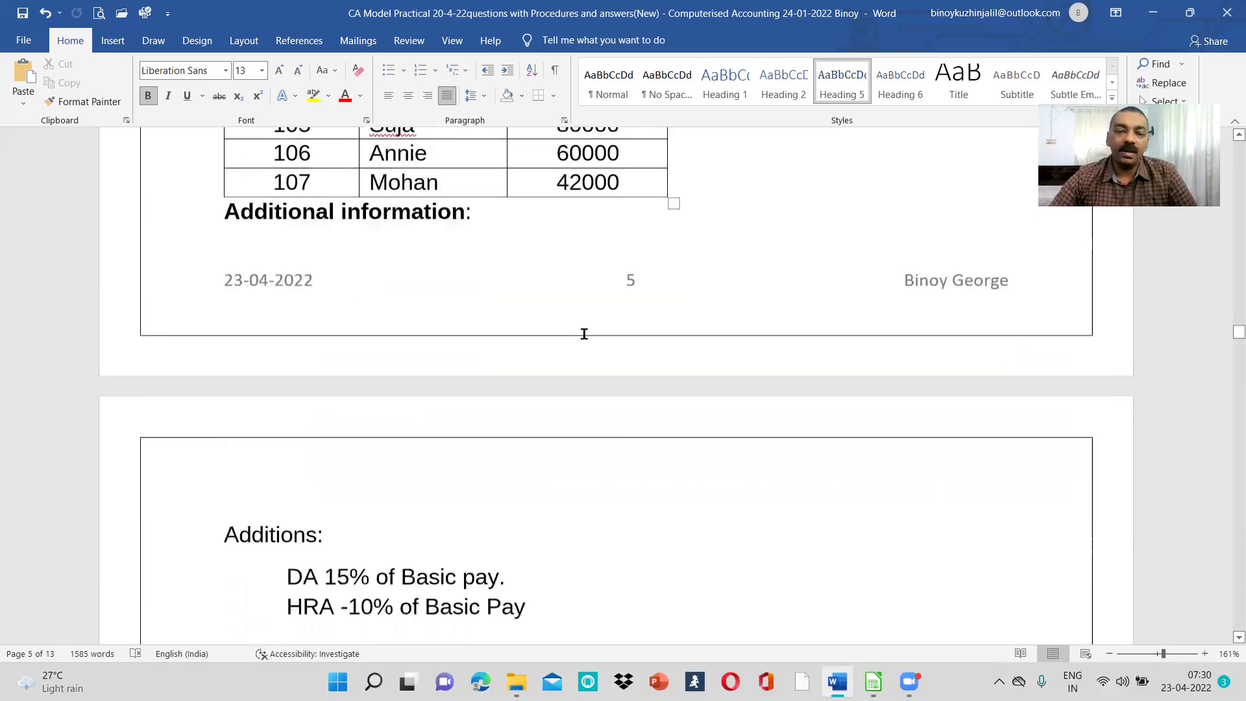
Review the payroll question's additions and deductions together with the Step 2 worksheet layout of column headings and employee data.
scroll(363, 396, down, 1)
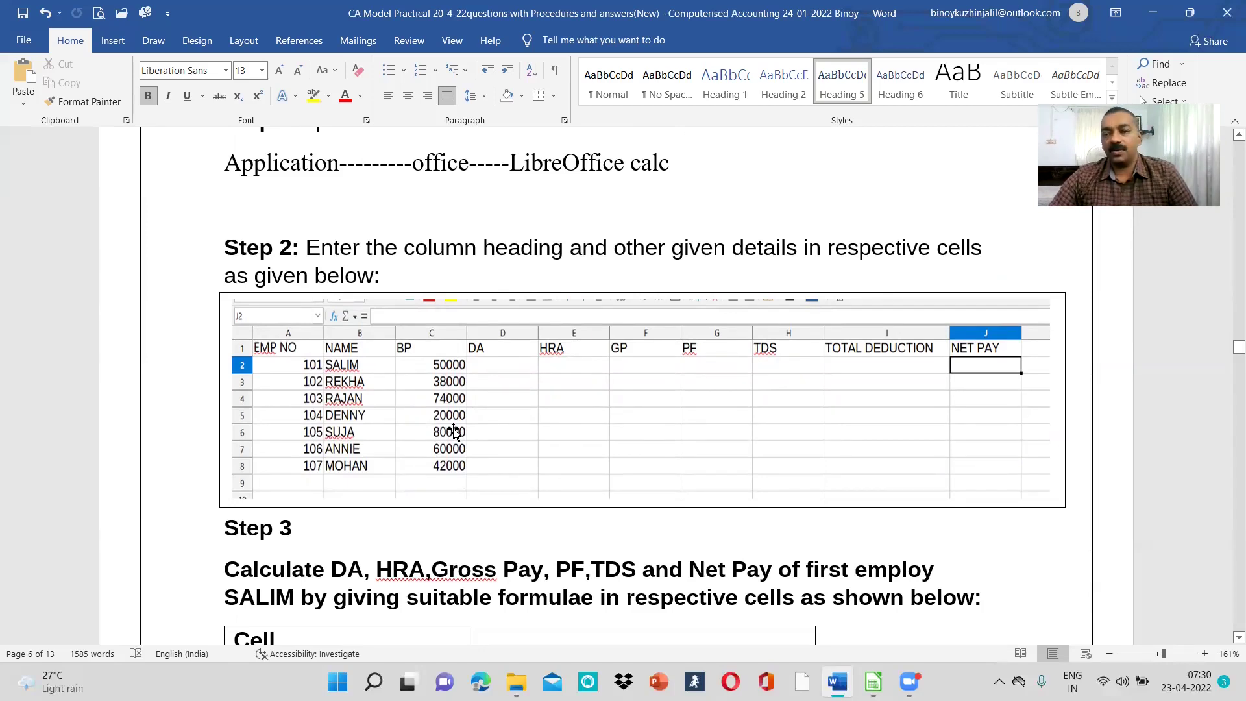
scroll(454, 432, down, 5)
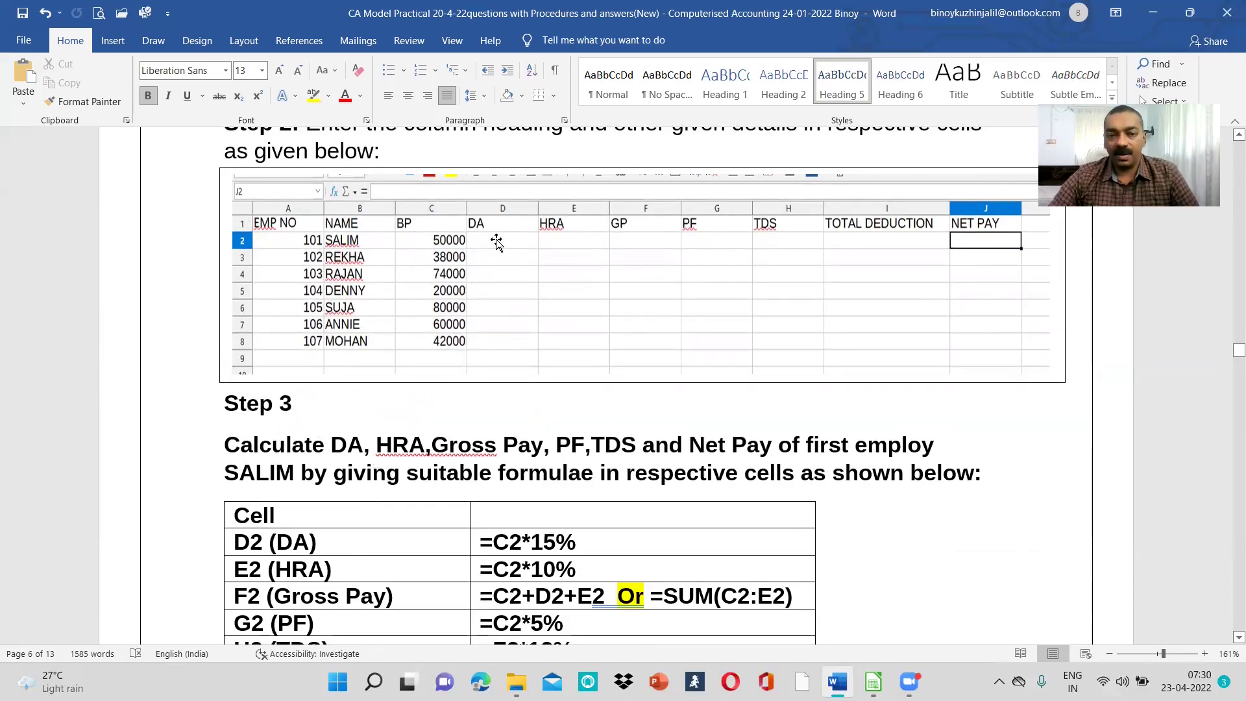
scroll(486, 260, up, 3)
scroll(486, 260, up, 8)
scroll(451, 401, down, 2)
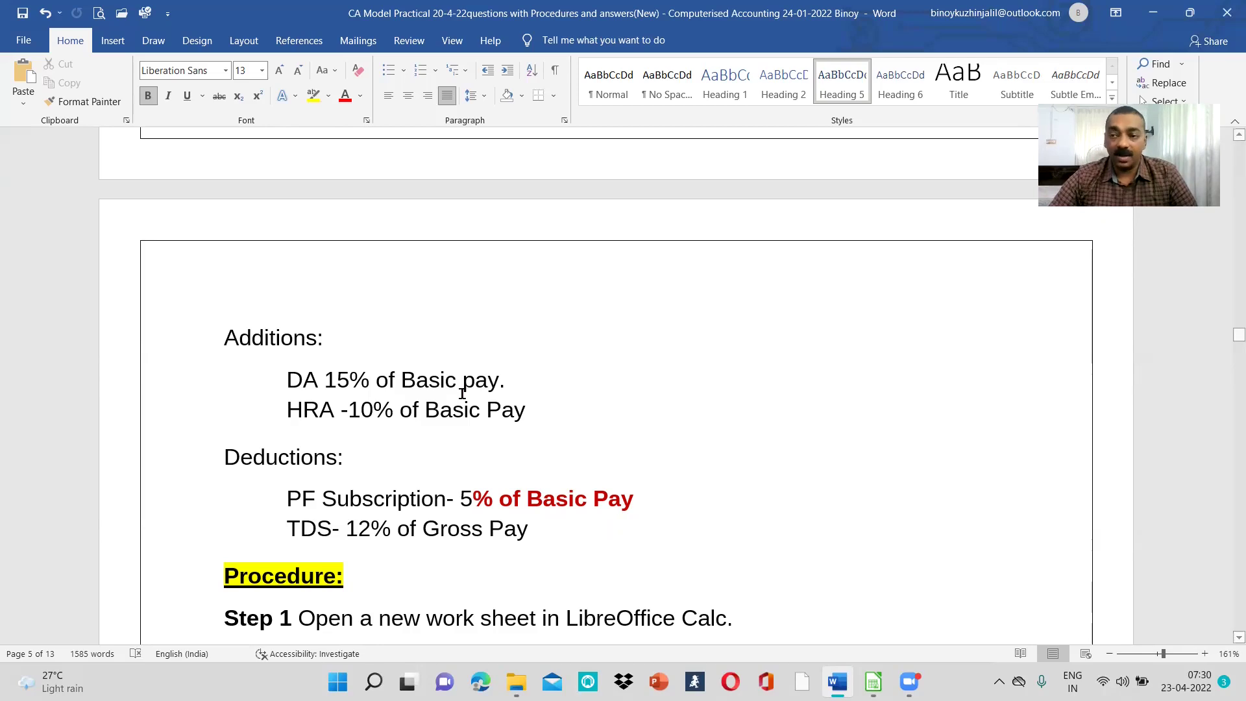
scroll(401, 429, down, 1)
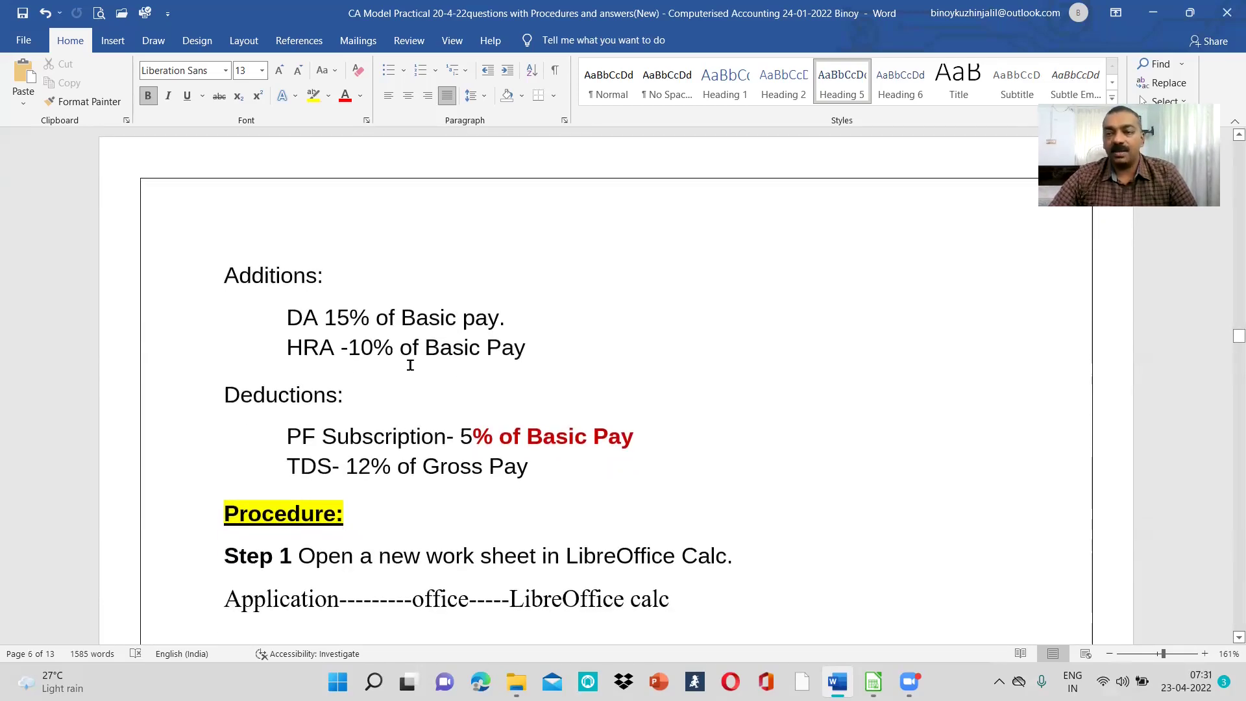
scroll(414, 365, down, 8)
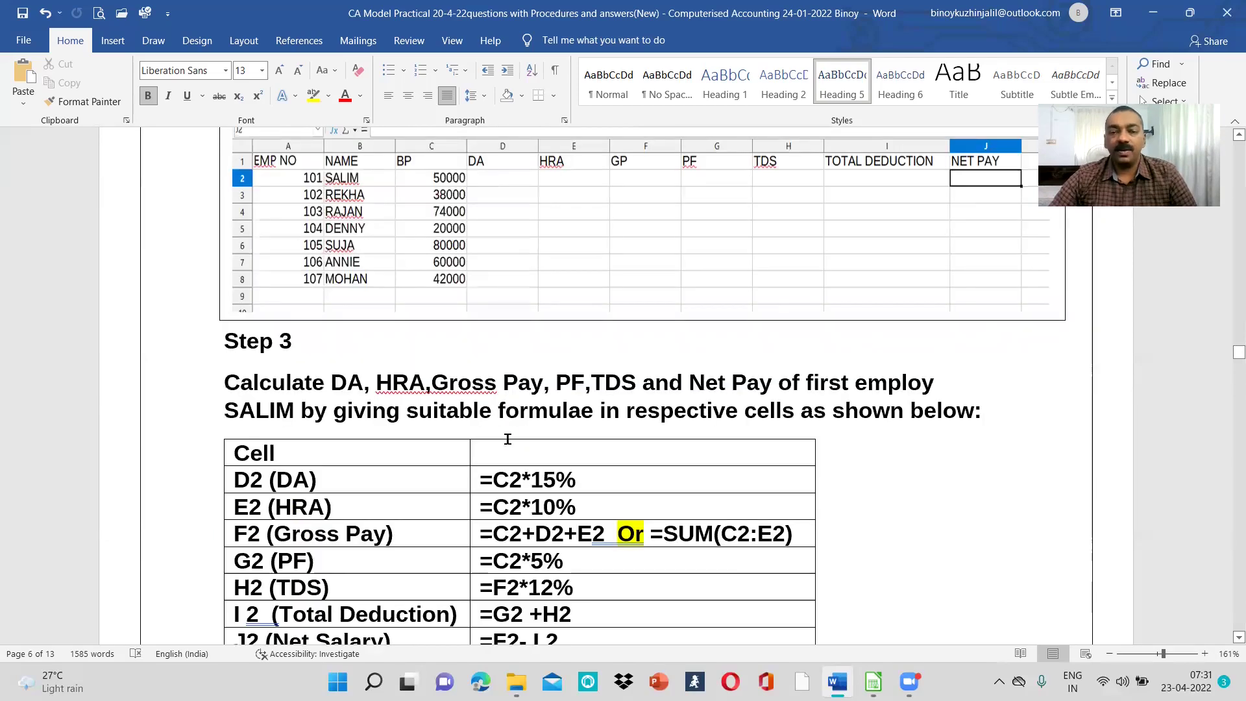
scroll(547, 480, up, 1)
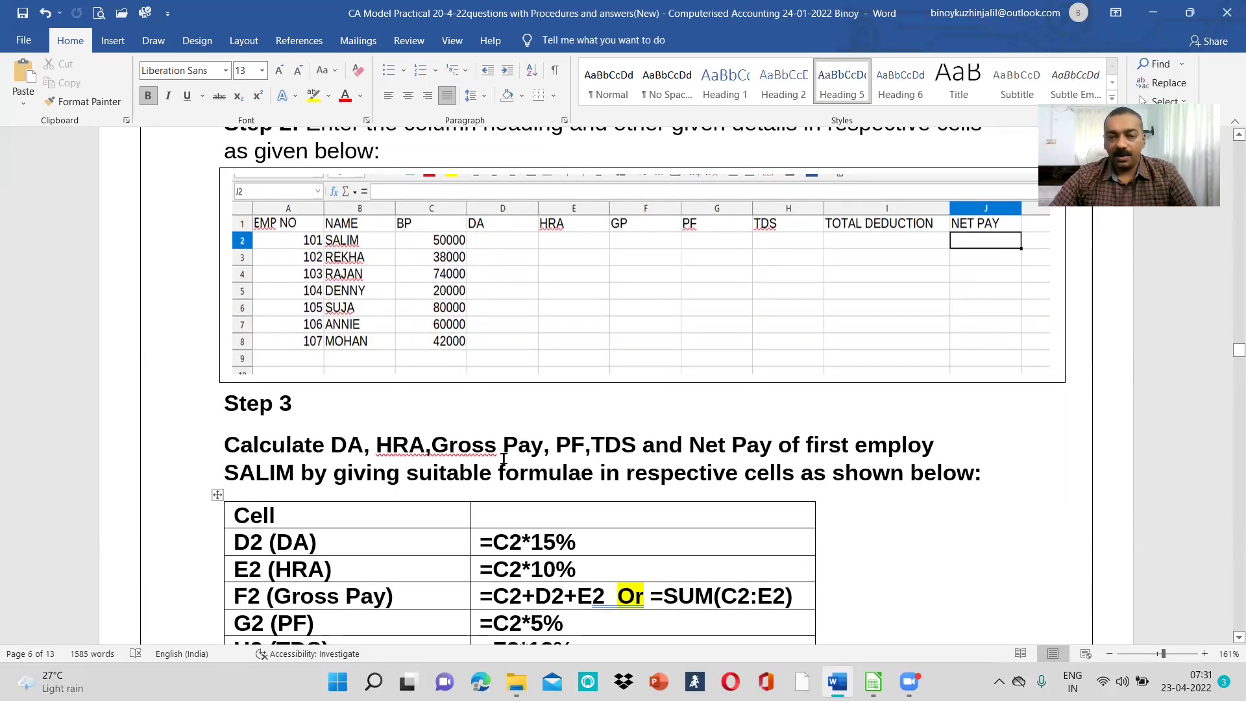
scroll(504, 459, up, 1)
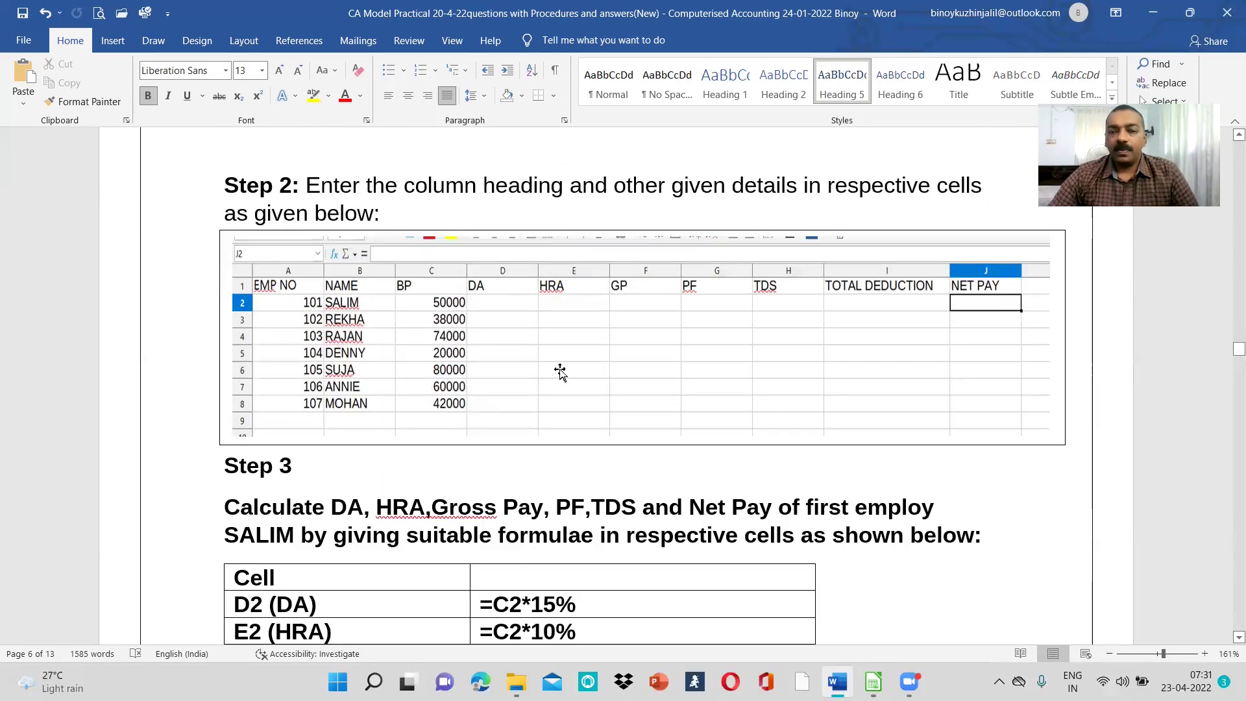
Compare the DA rule under Additions with the DA column in the Step 2 worksheet and the D2 formula in the Step 3 table.
scroll(584, 357, down, 1)
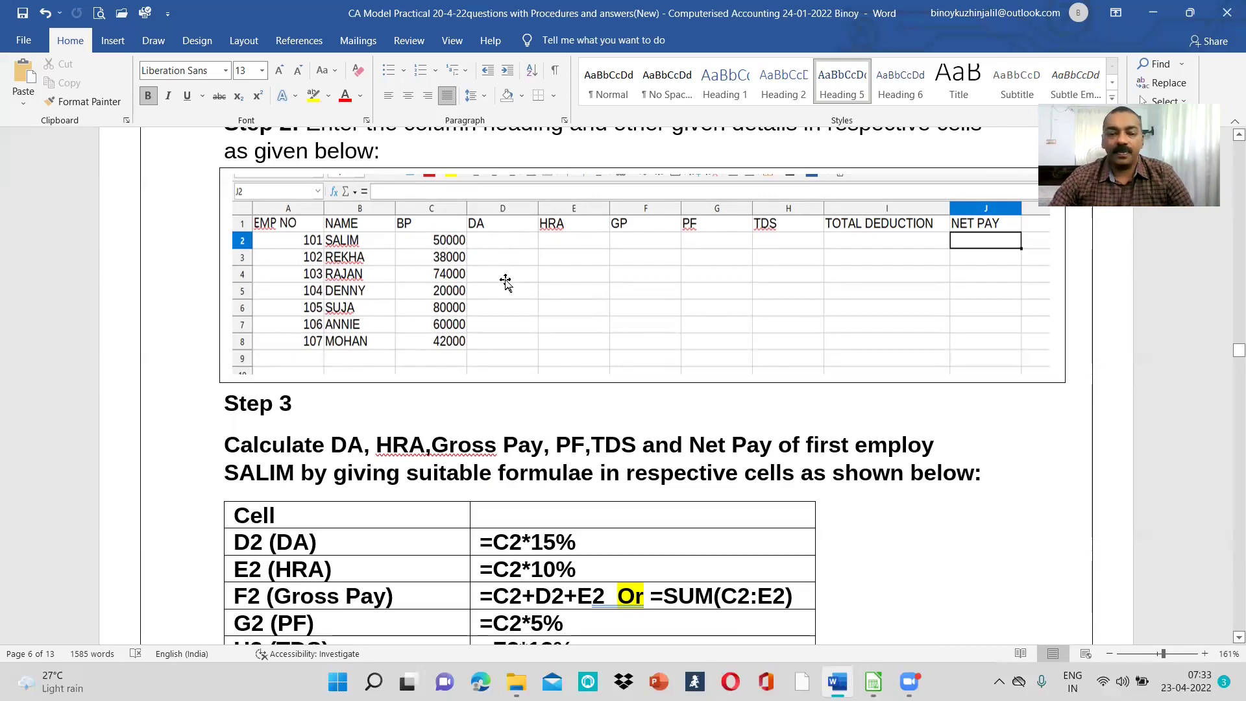
scroll(496, 383, down, 1)
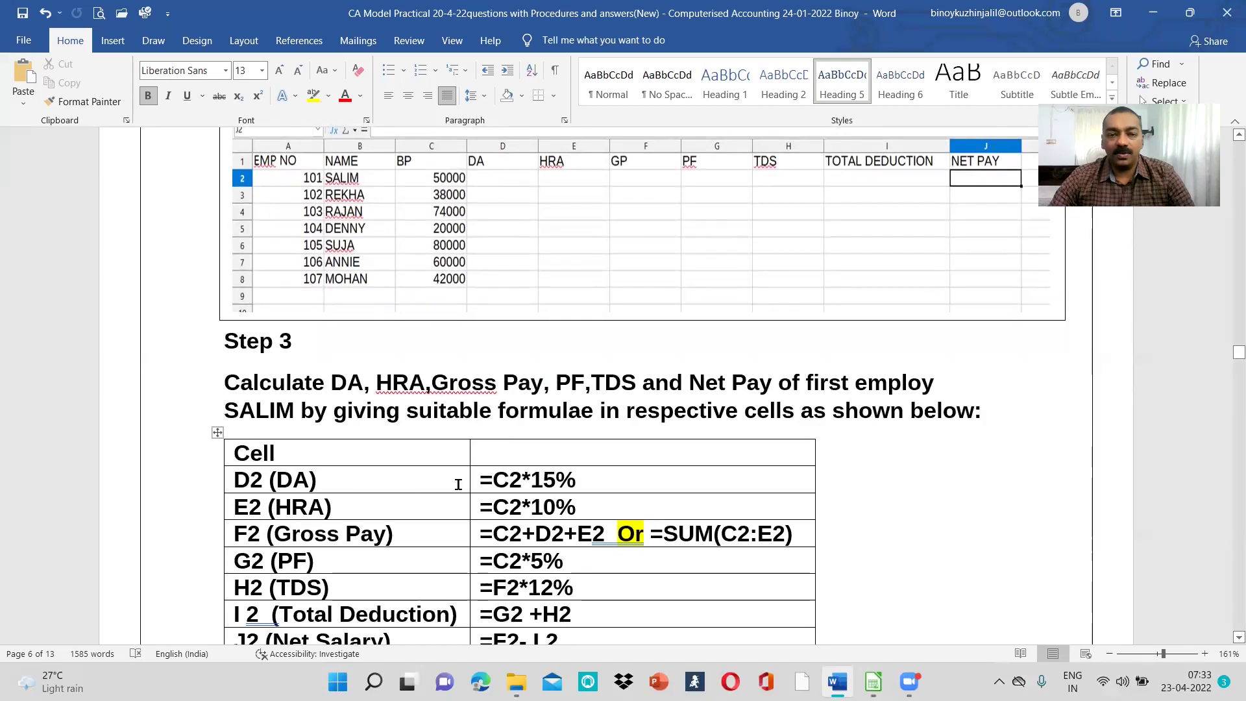
scroll(498, 487, up, 2)
scroll(466, 368, up, 8)
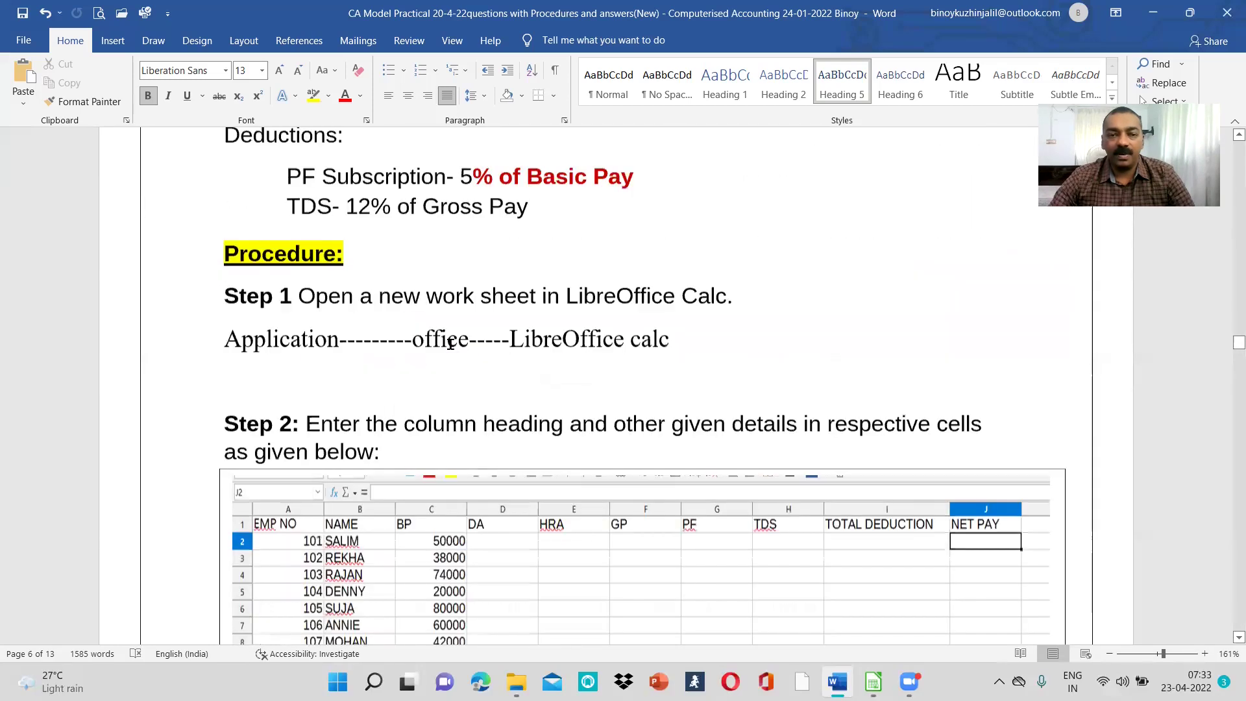
scroll(426, 305, up, 1)
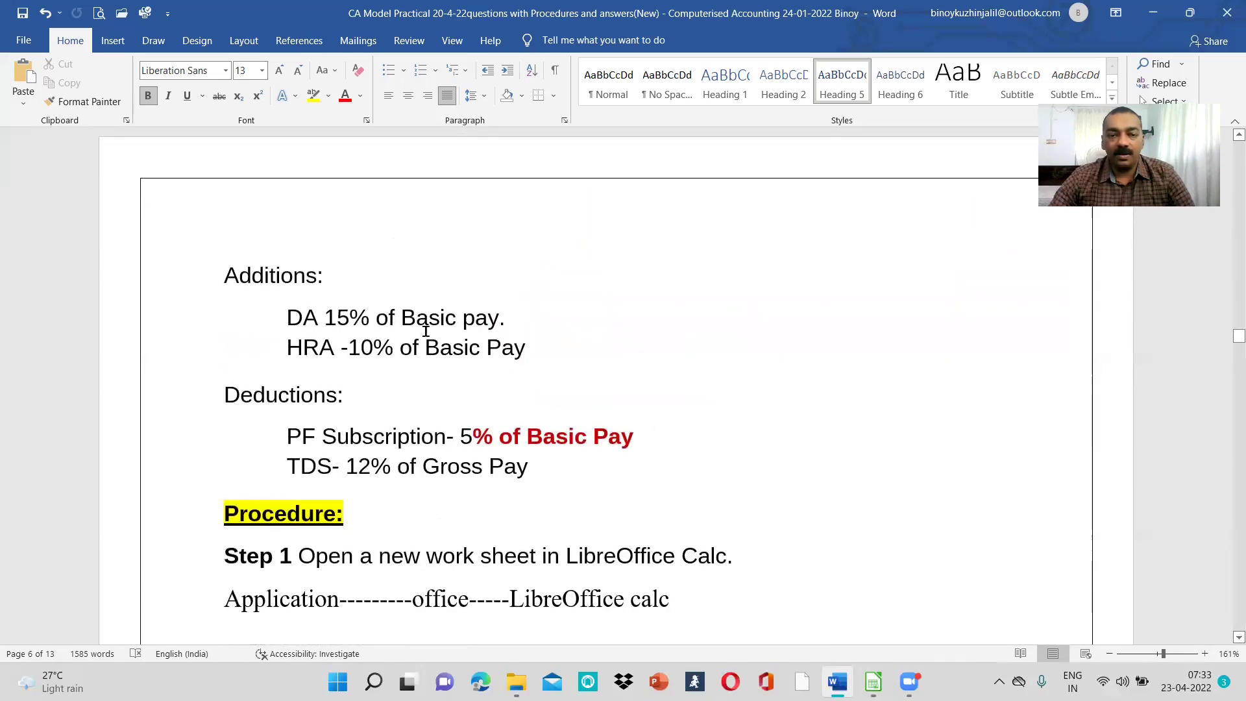
scroll(425, 334, down, 8)
scroll(425, 342, down, 3)
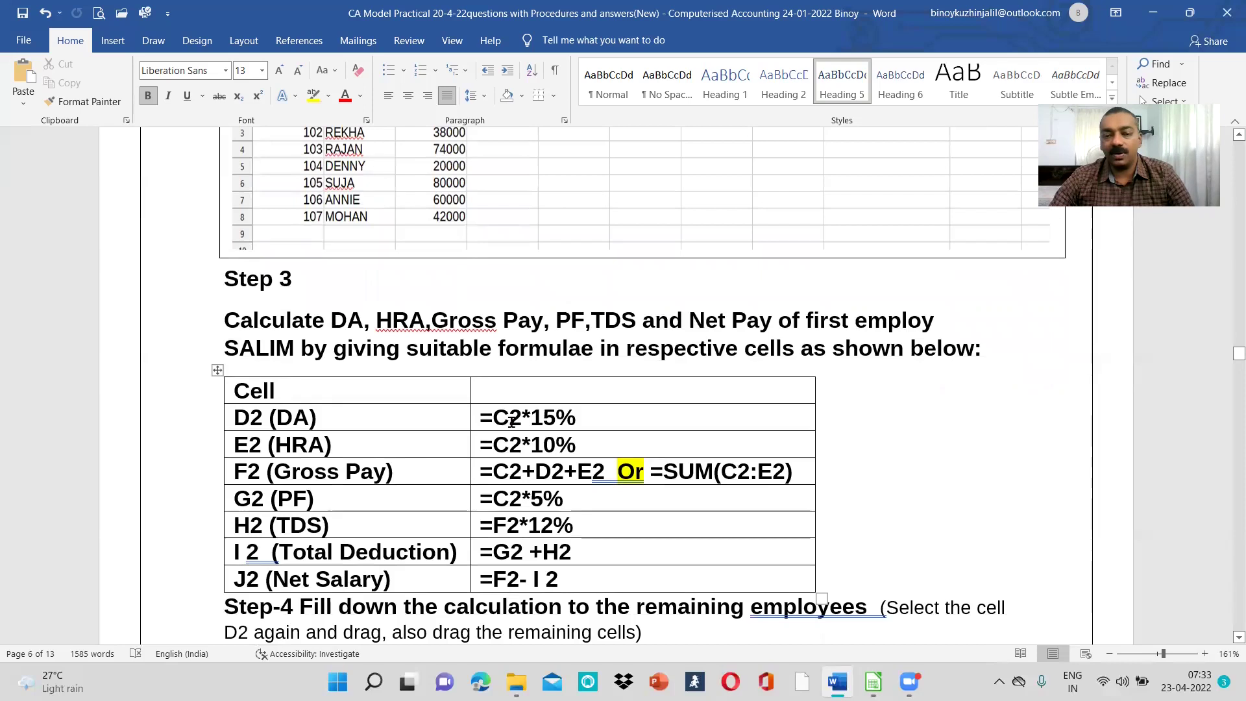
scroll(495, 421, up, 4)
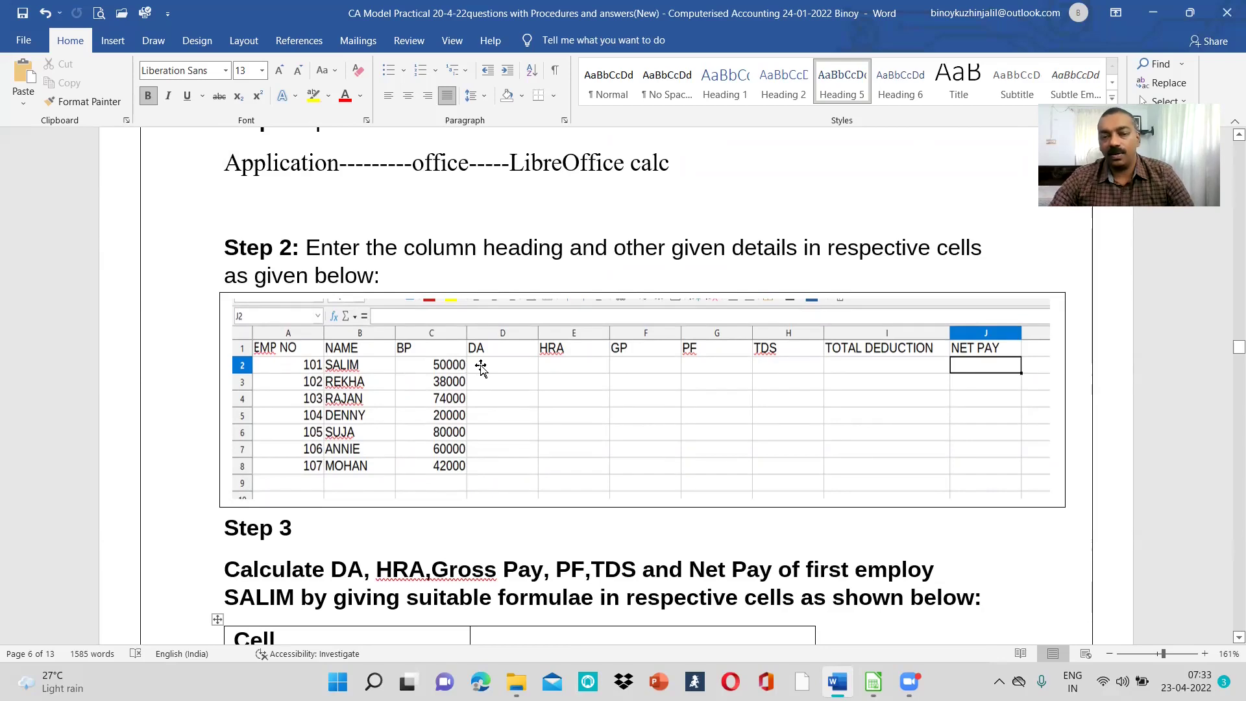
scroll(493, 368, up, 6)
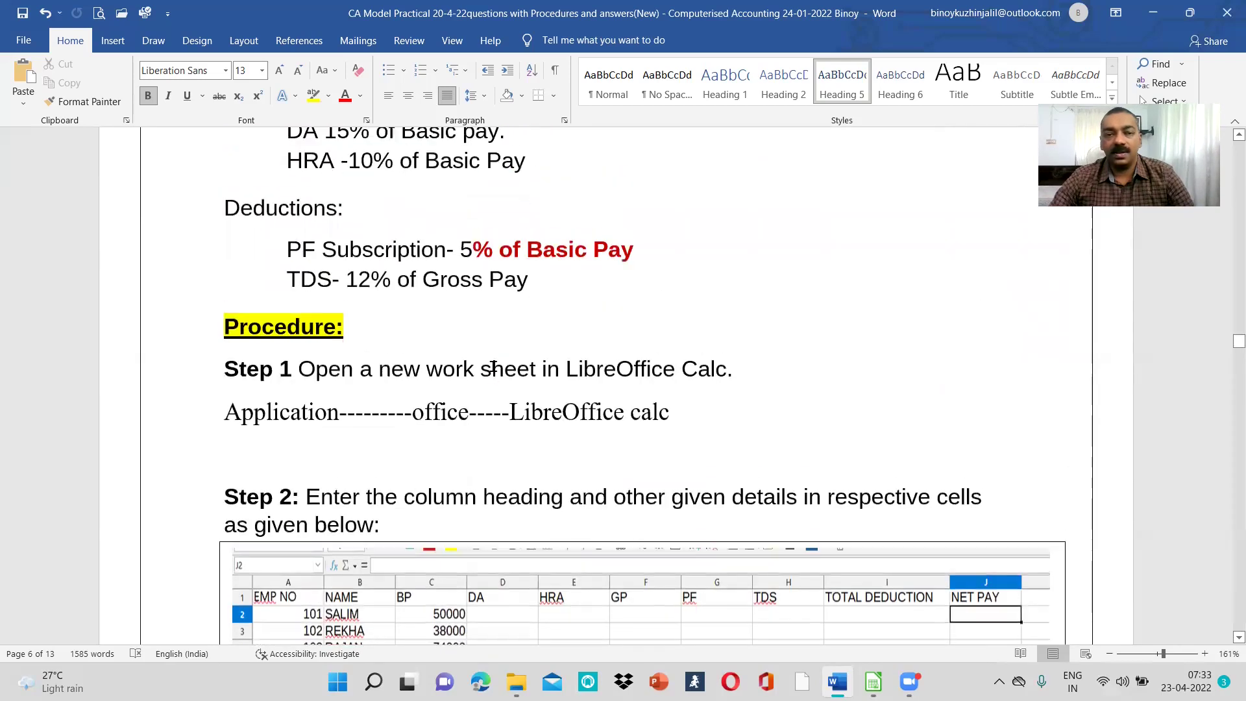
scroll(493, 368, down, 7)
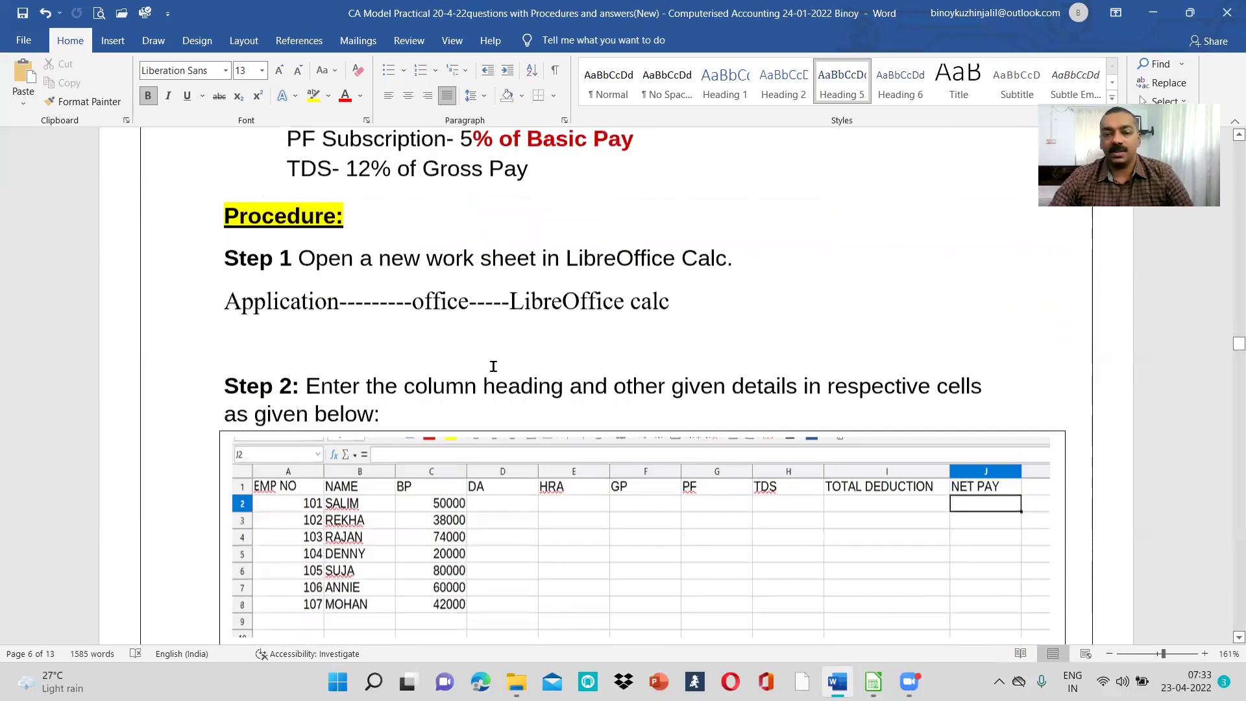
scroll(539, 428, down, 4)
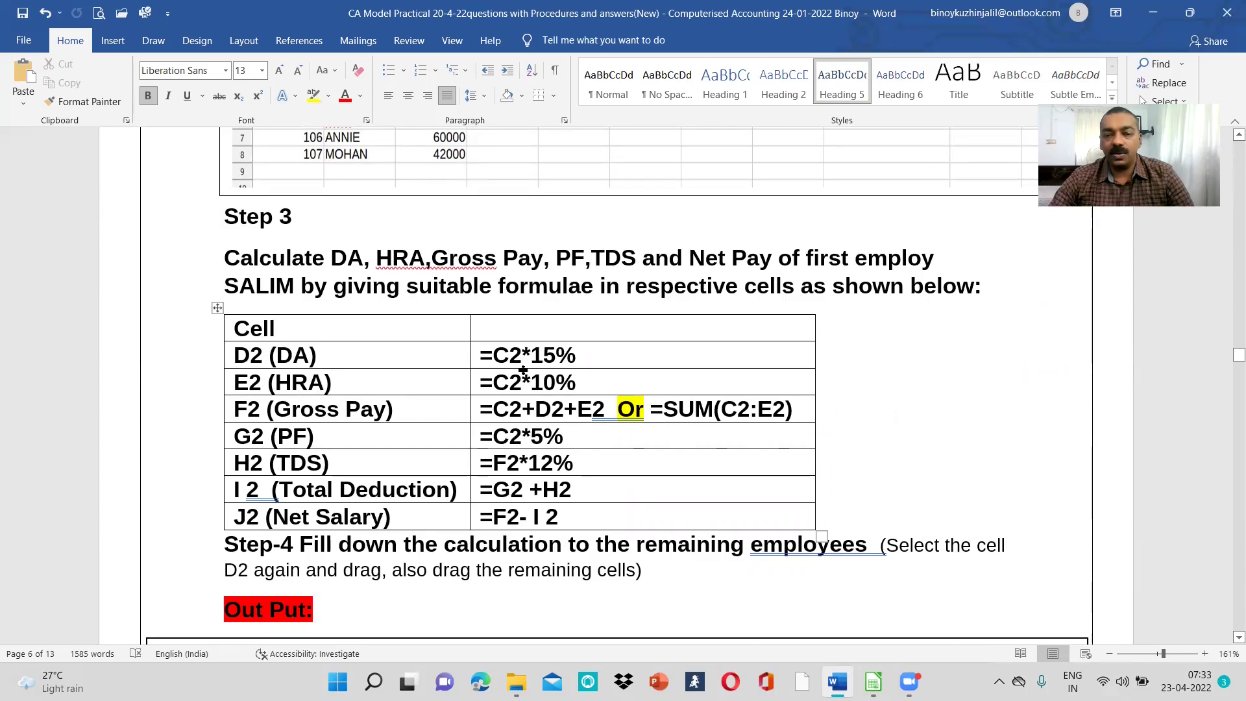
scroll(523, 371, up, 3)
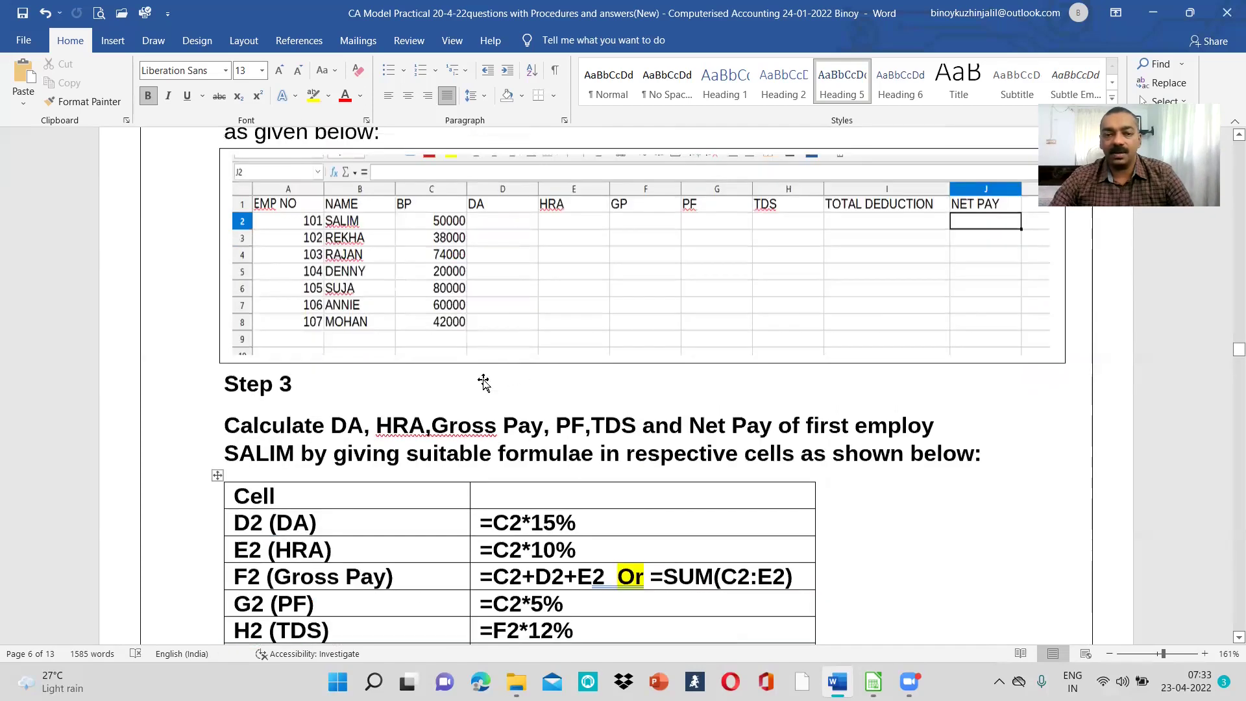
scroll(454, 409, up, 3)
scroll(437, 423, down, 5)
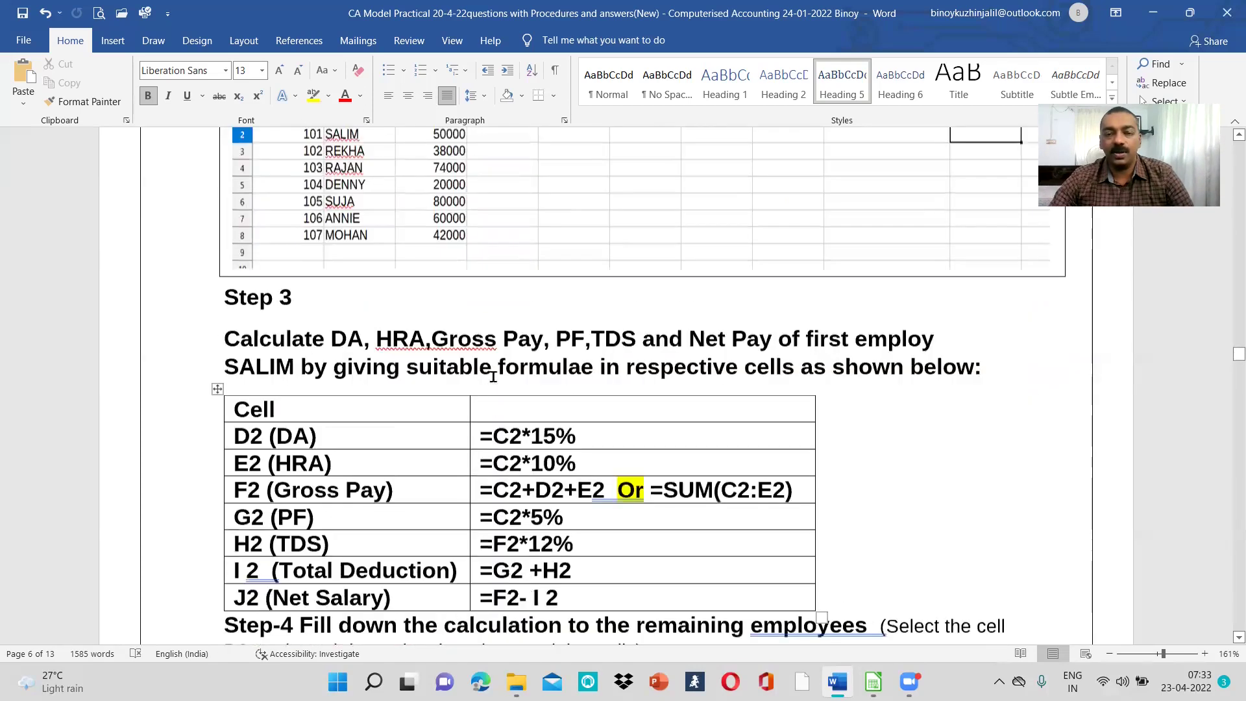
scroll(493, 376, down, 2)
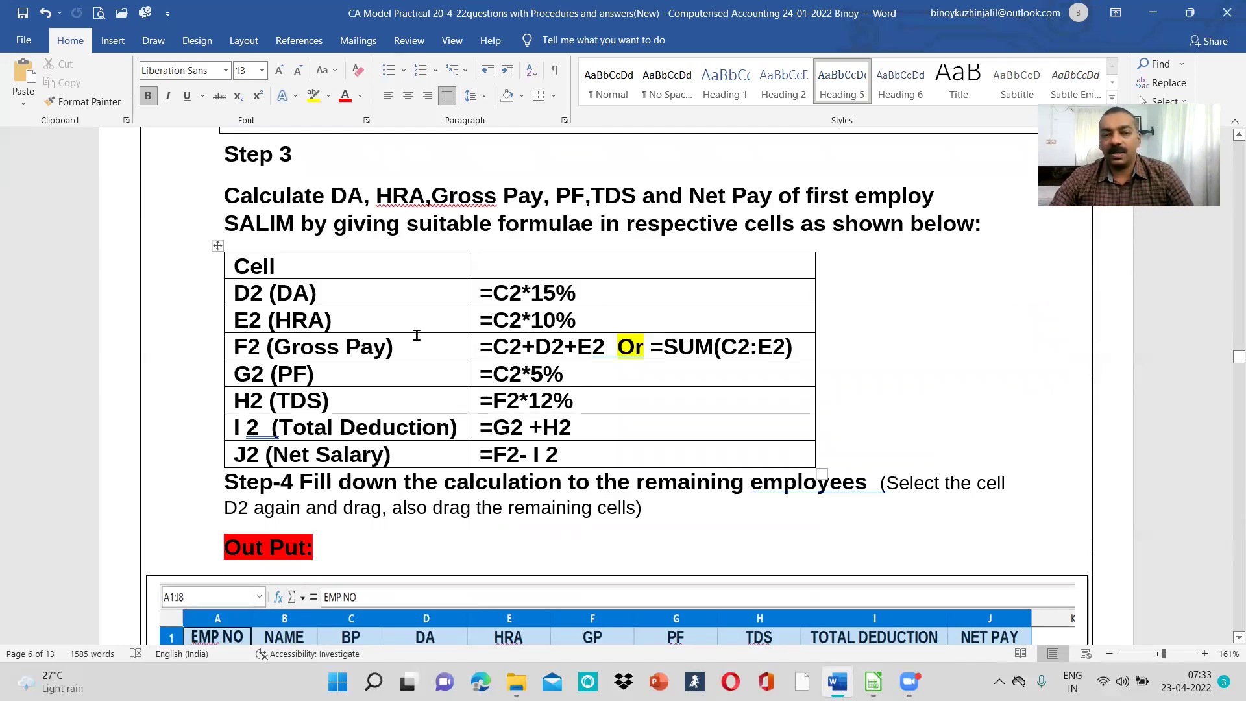
Examine the HRA and Gross Pay formulas for E2 and F2 against the HRA rule and the worksheet columns.
scroll(458, 334, up, 7)
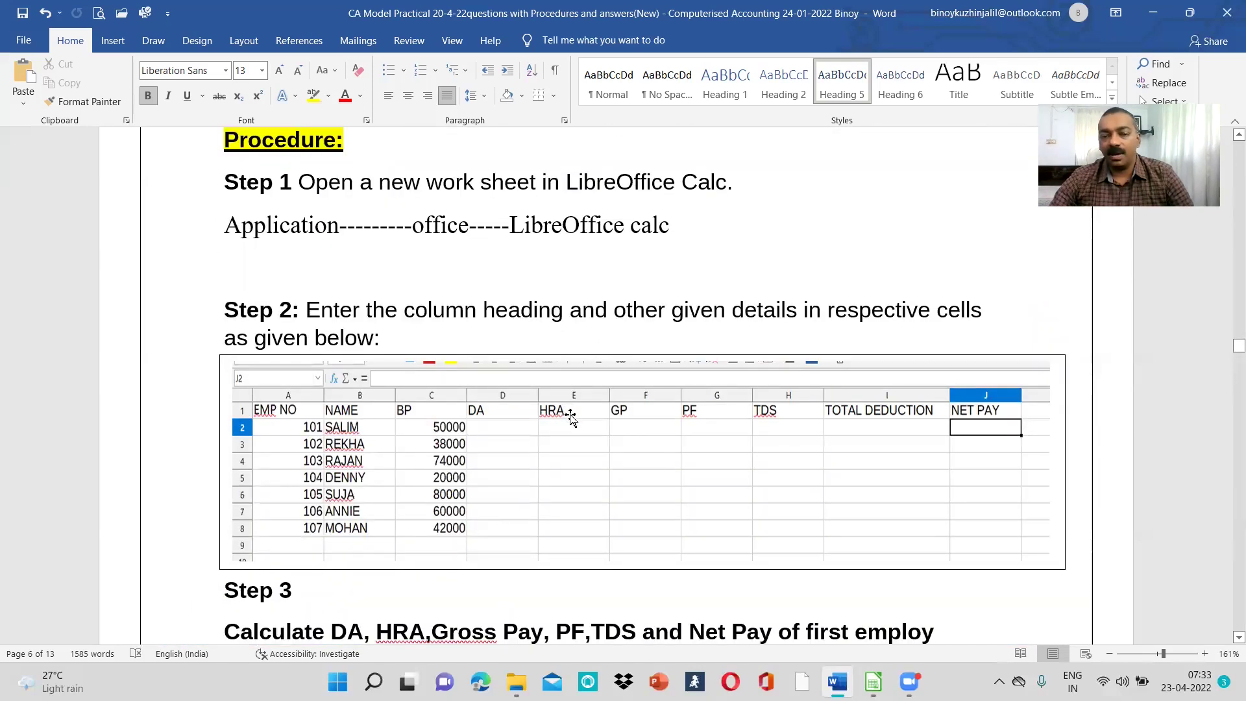
scroll(564, 429, down, 5)
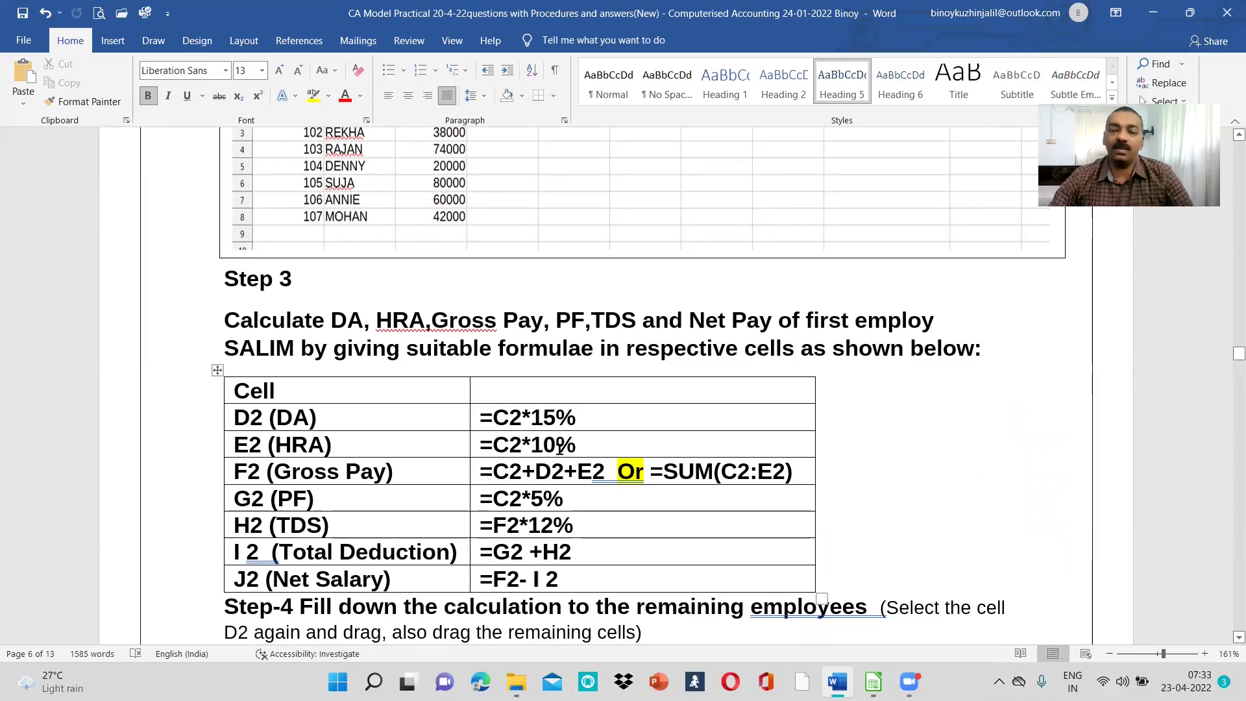
scroll(560, 449, up, 10)
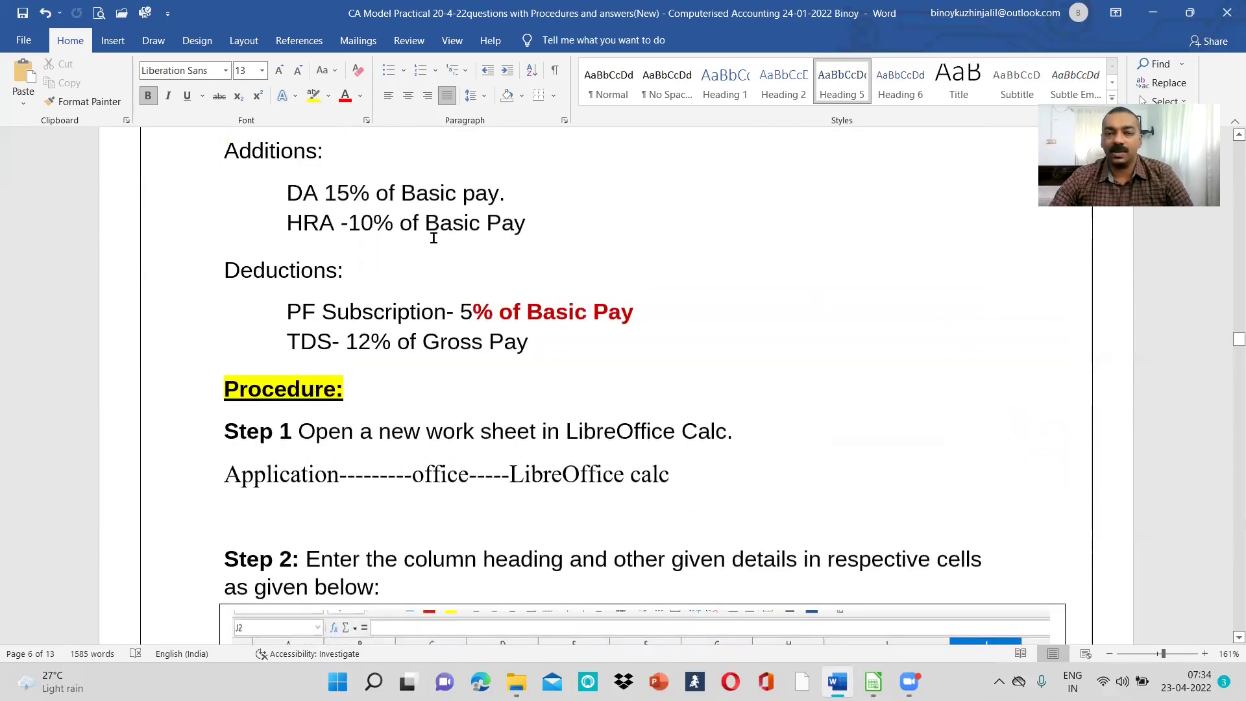
scroll(434, 239, down, 8)
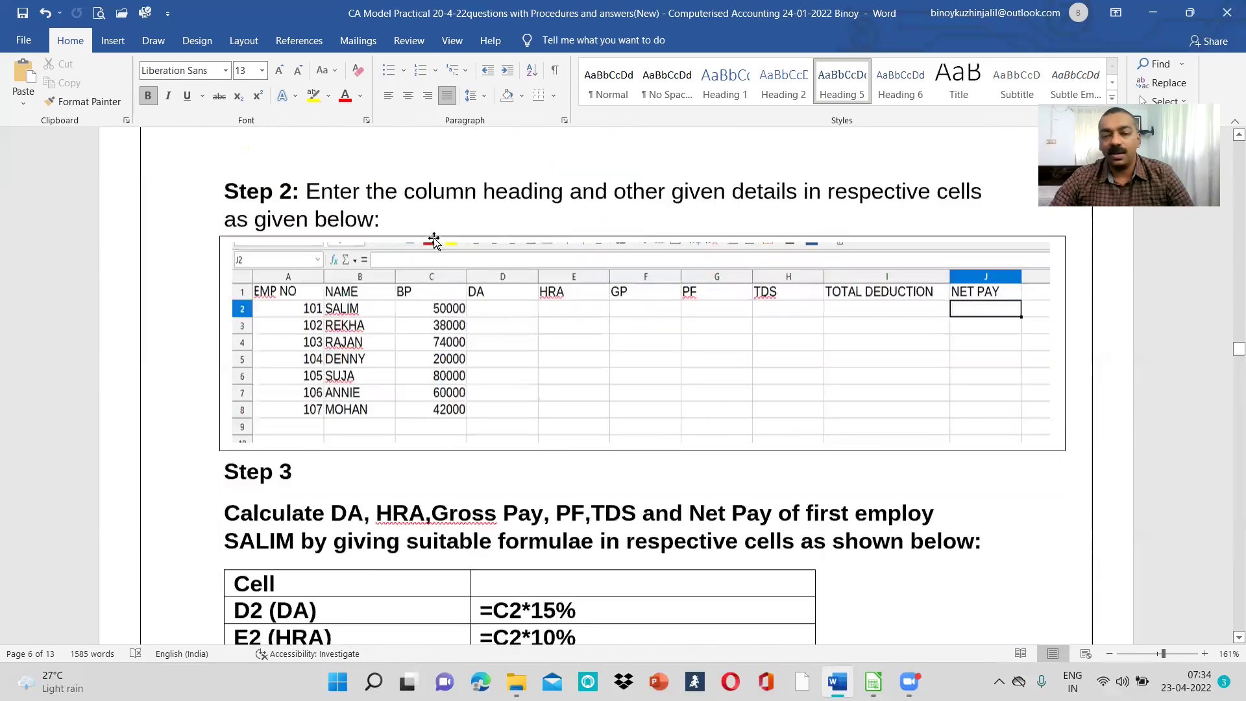
scroll(474, 357, down, 3)
scroll(448, 449, down, 1)
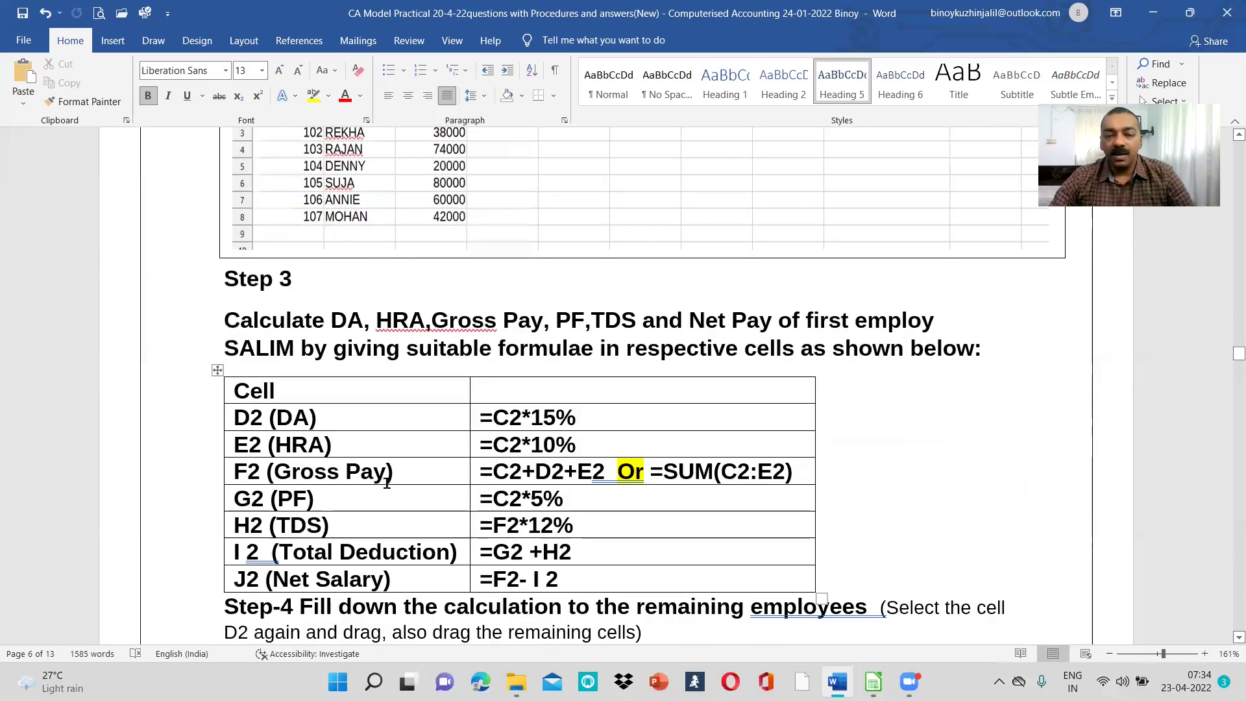
scroll(629, 393, up, 5)
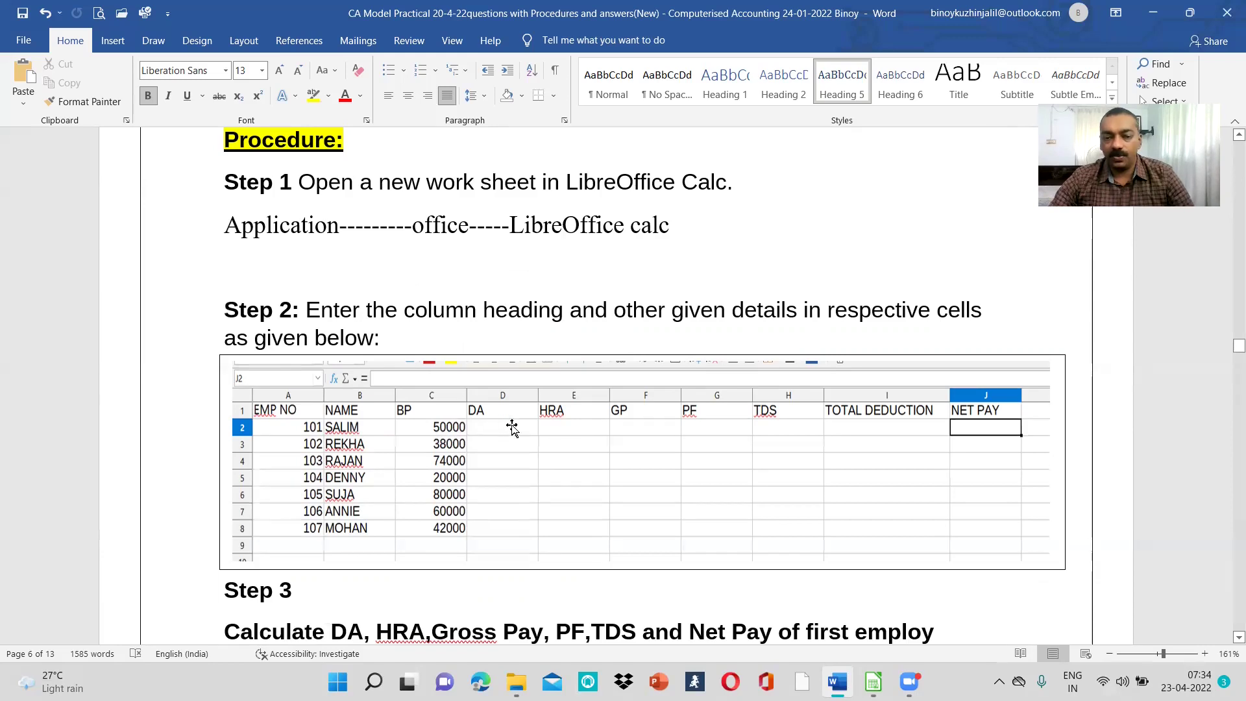
scroll(555, 427, down, 3)
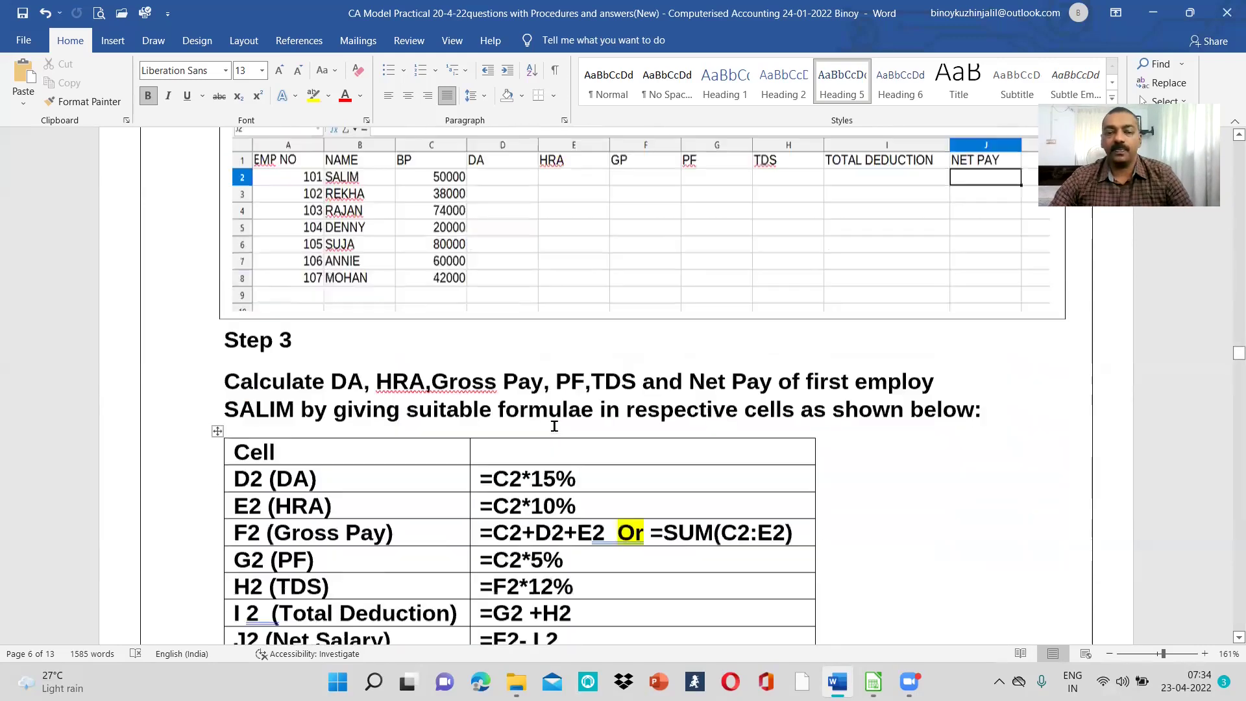
scroll(469, 416, down, 2)
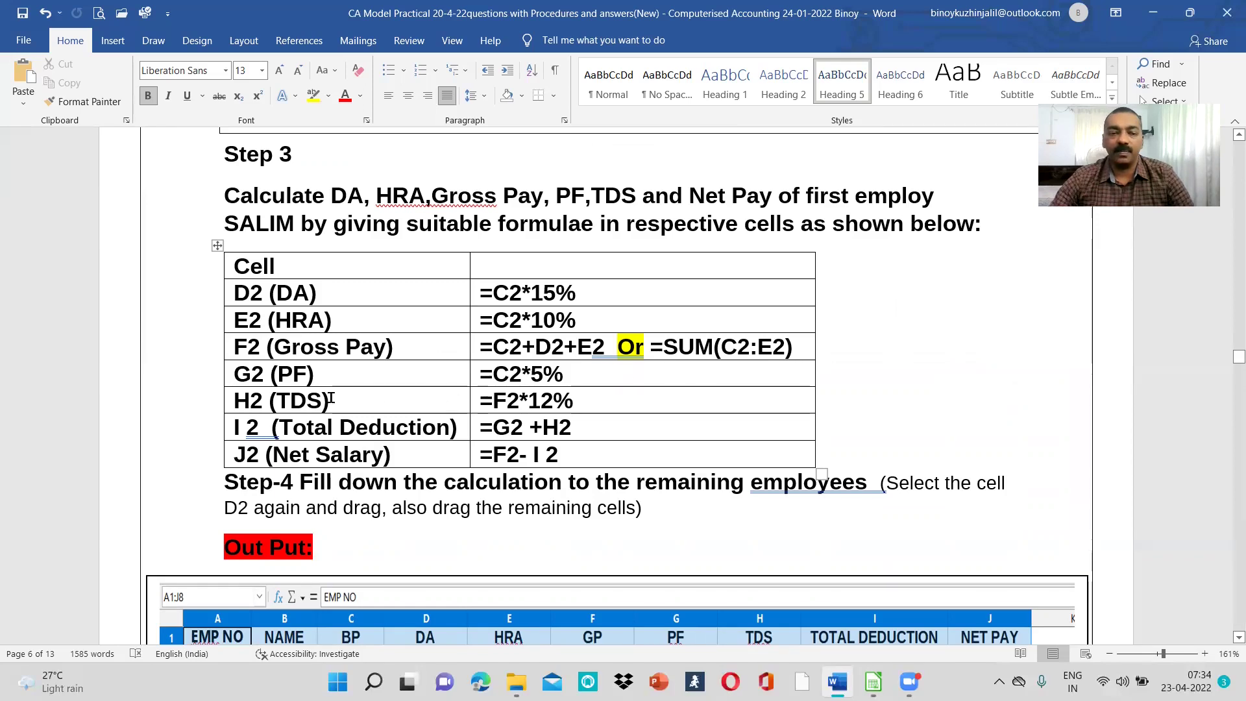
Compare the PF and TDS rules under Deductions with their Step 2 worksheet columns and the G2 and H2 formulas in Step 3.
scroll(409, 419, up, 10)
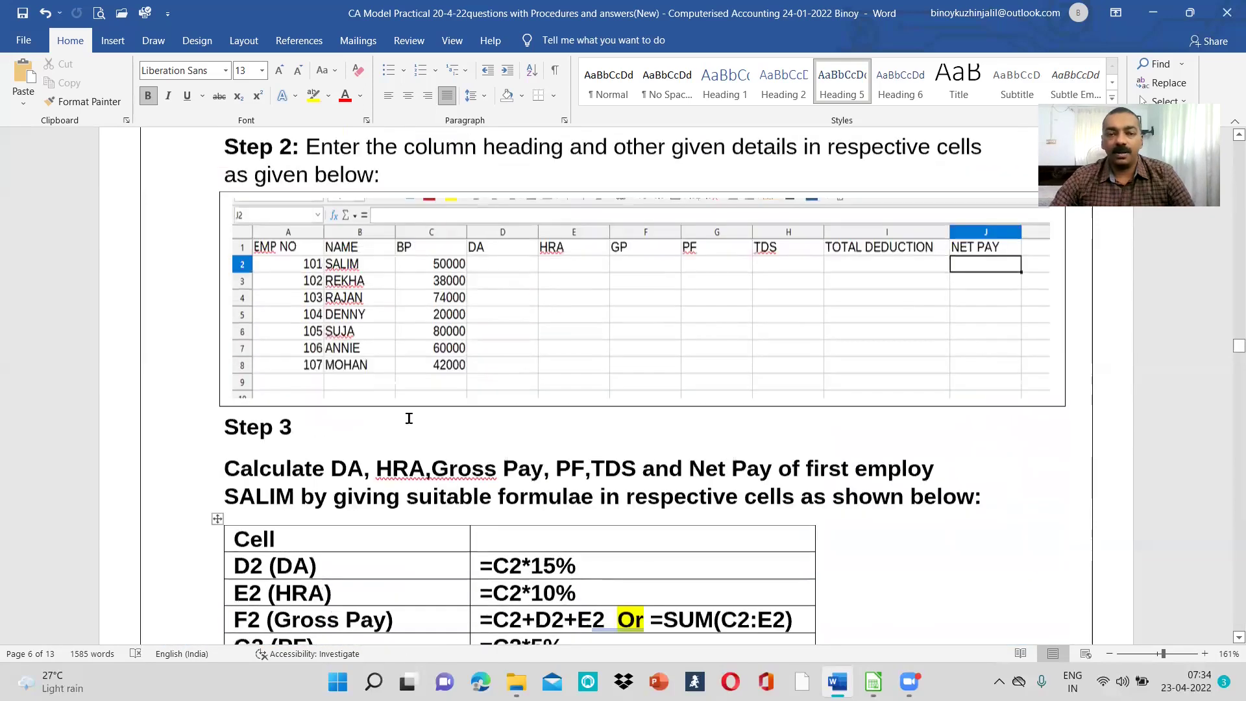
scroll(409, 419, up, 1)
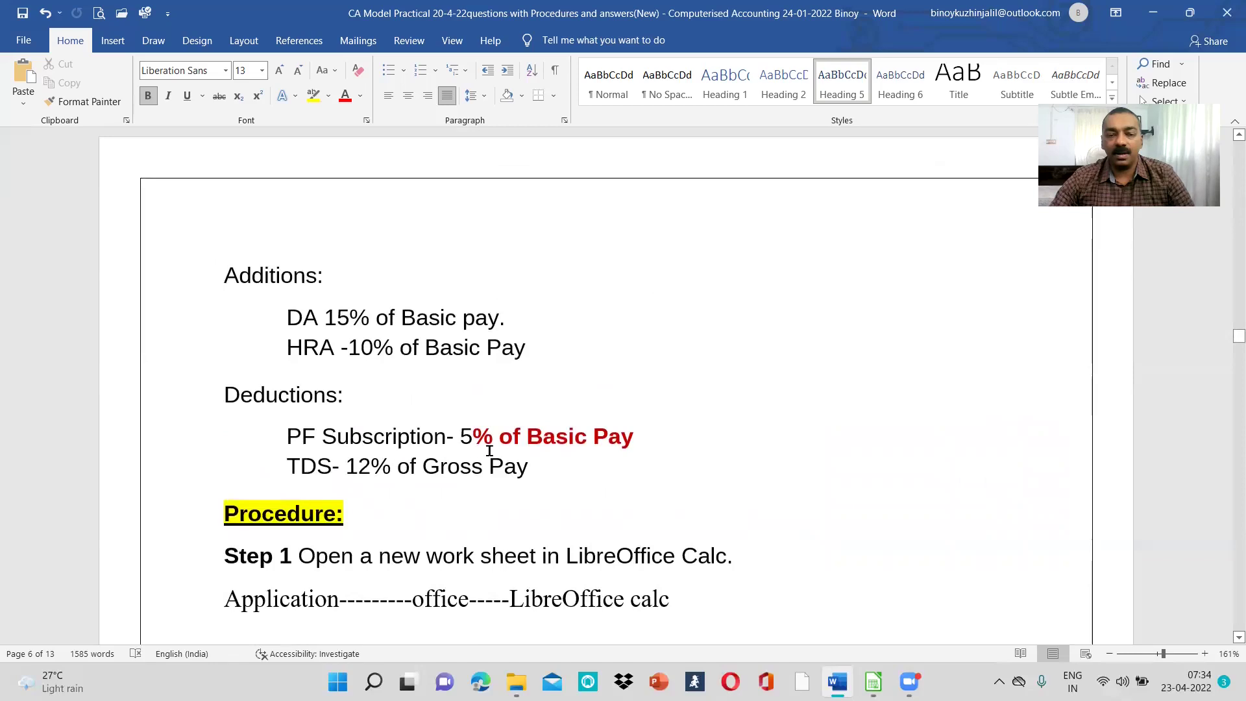
scroll(624, 452, down, 7)
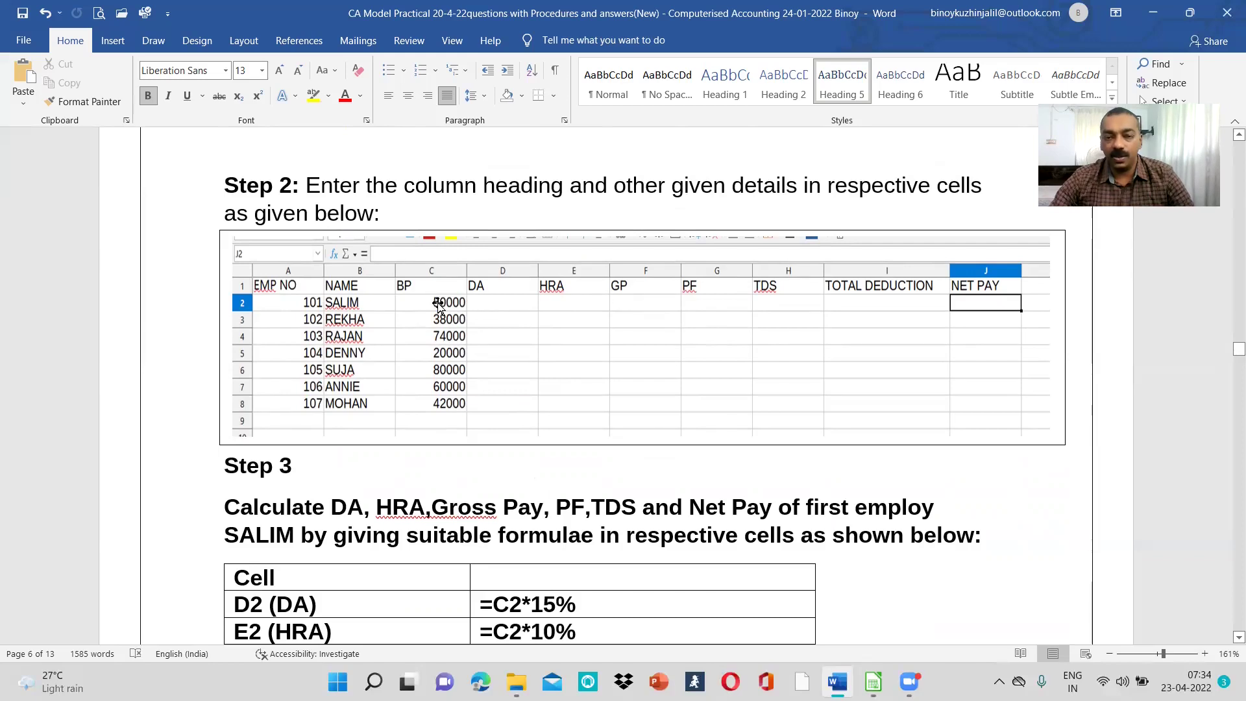
scroll(640, 353, down, 4)
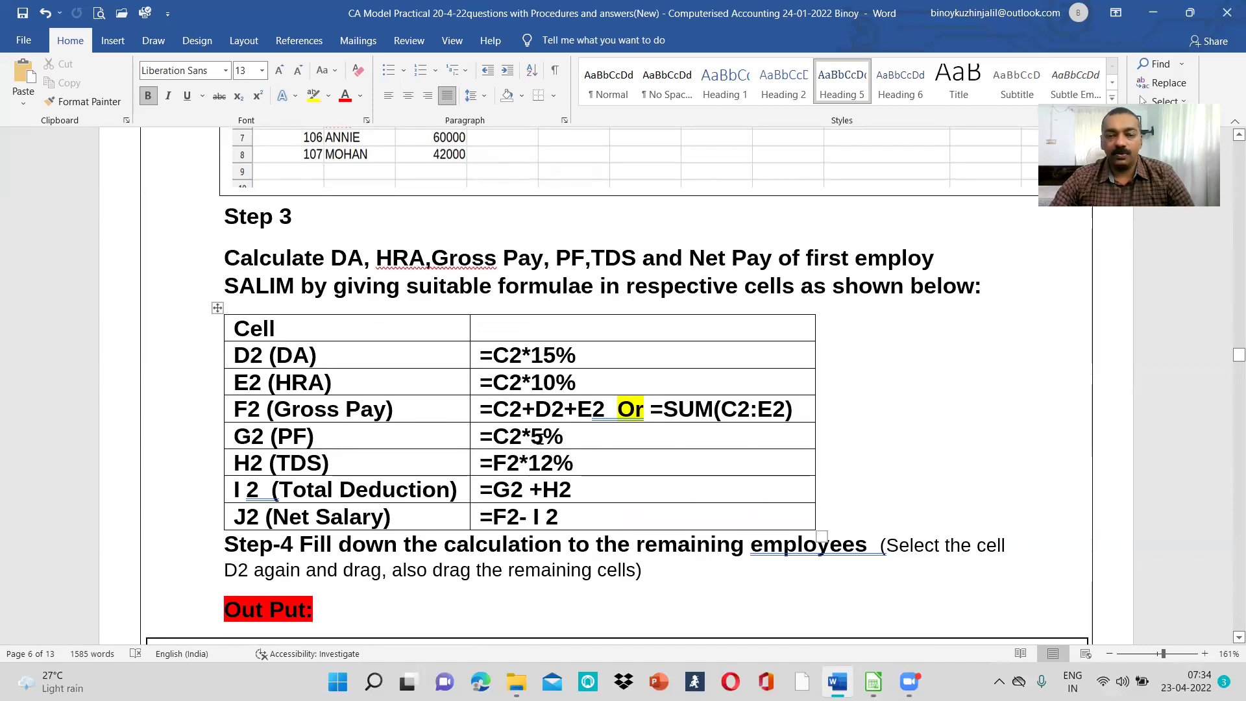
scroll(544, 436, up, 8)
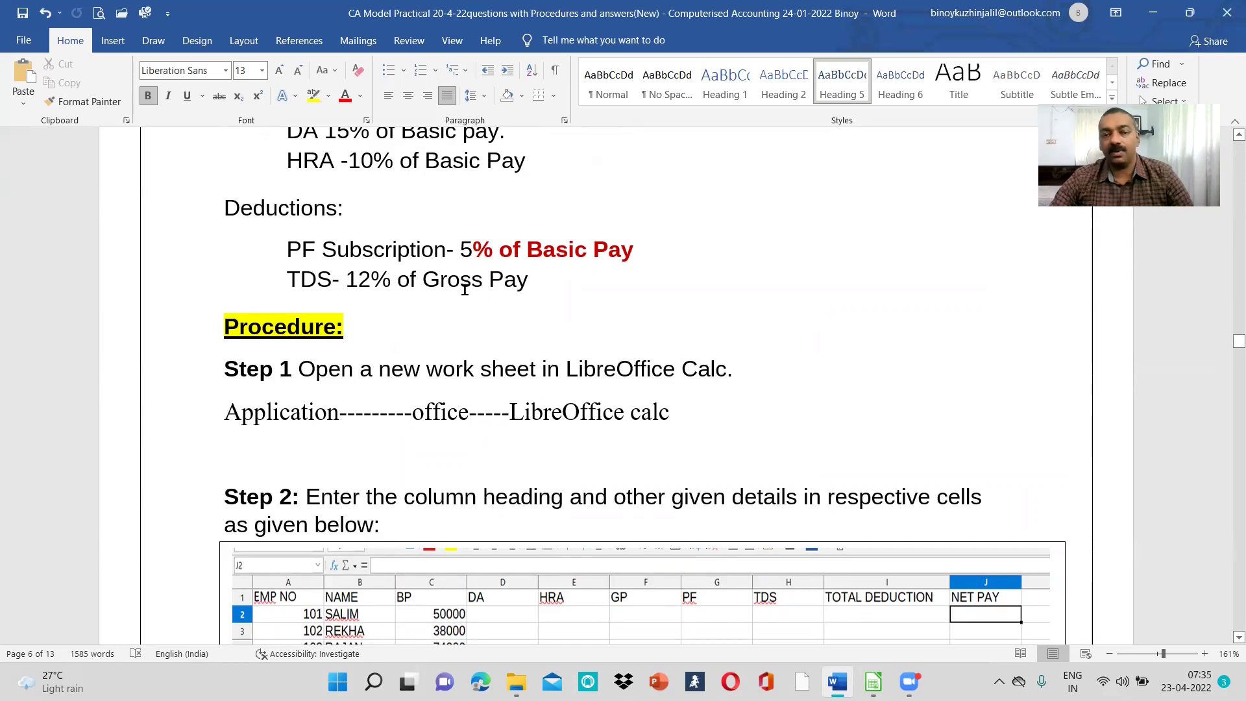
scroll(465, 289, down, 3)
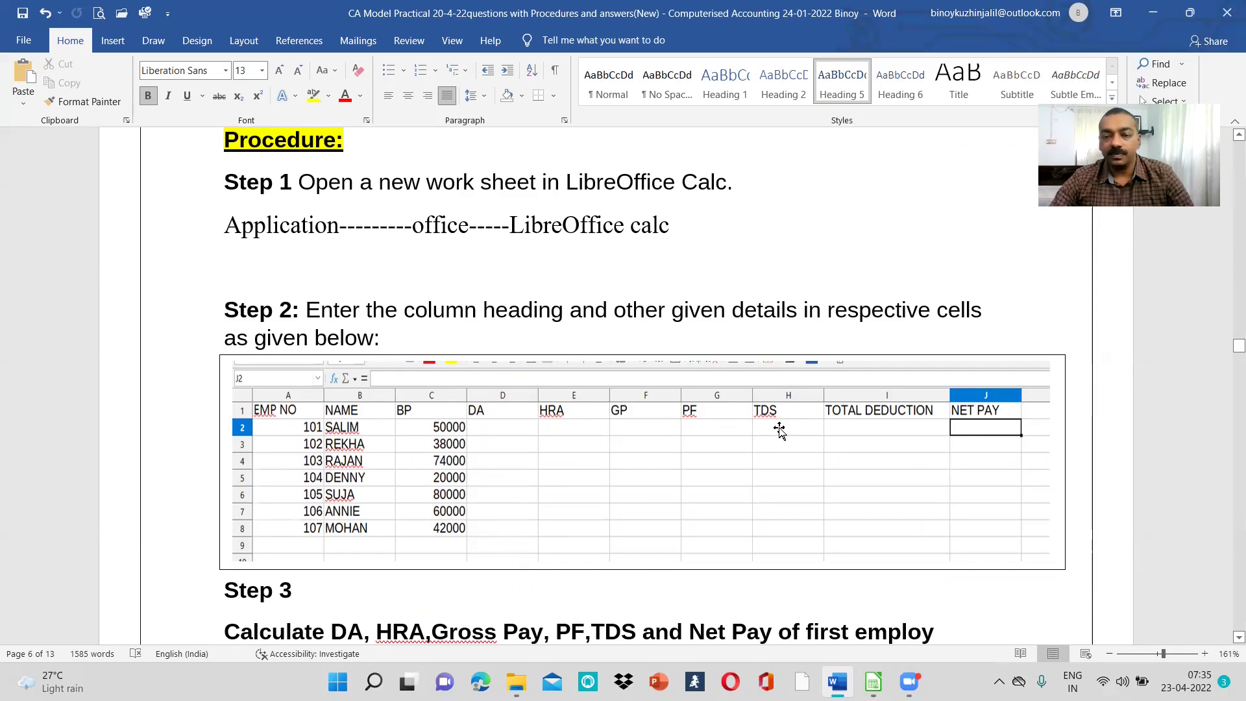
scroll(779, 430, down, 6)
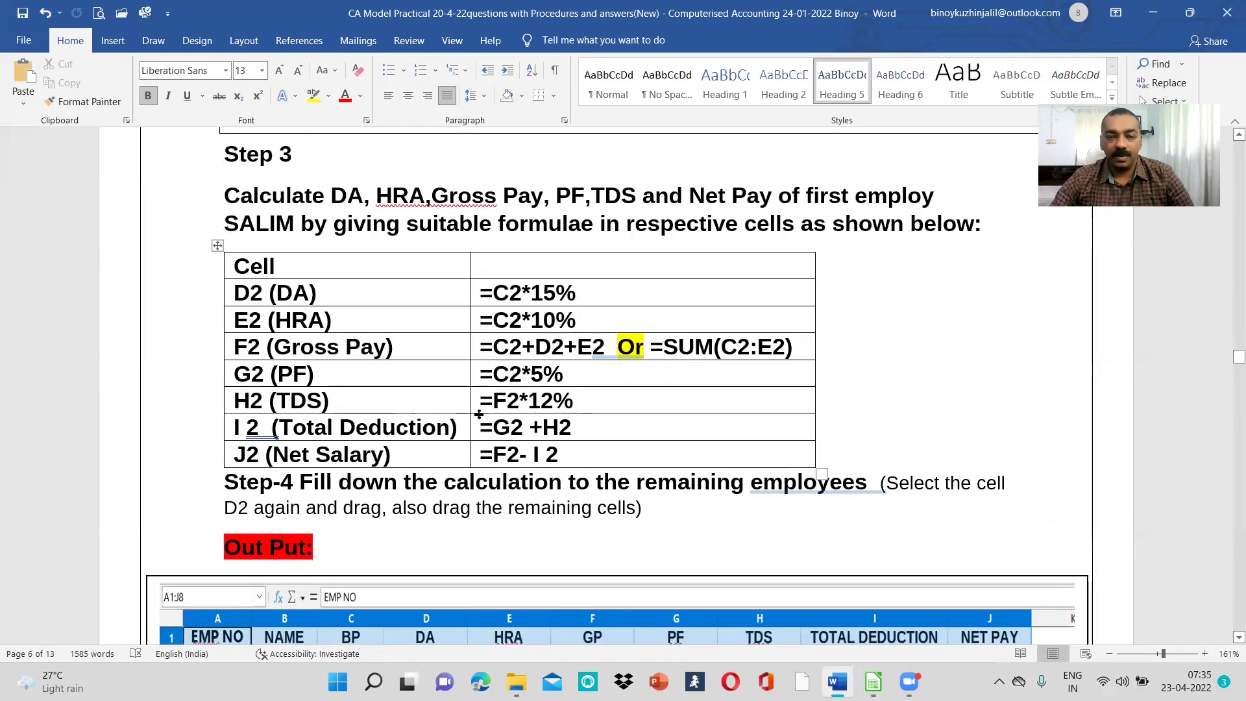
Examine the Total Deduction formula for I2 against the PF, TDS and Total Deduction columns in the Step 2 worksheet.
scroll(553, 413, up, 6)
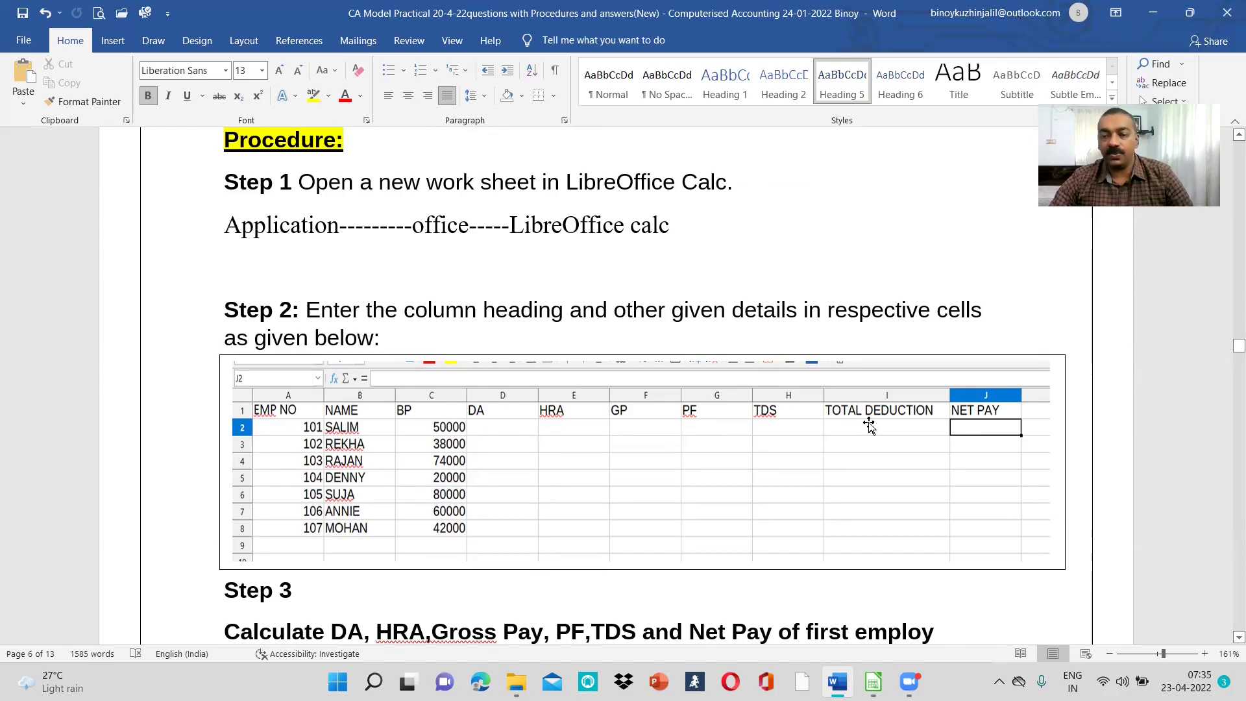
scroll(779, 422, down, 4)
scroll(253, 448, down, 2)
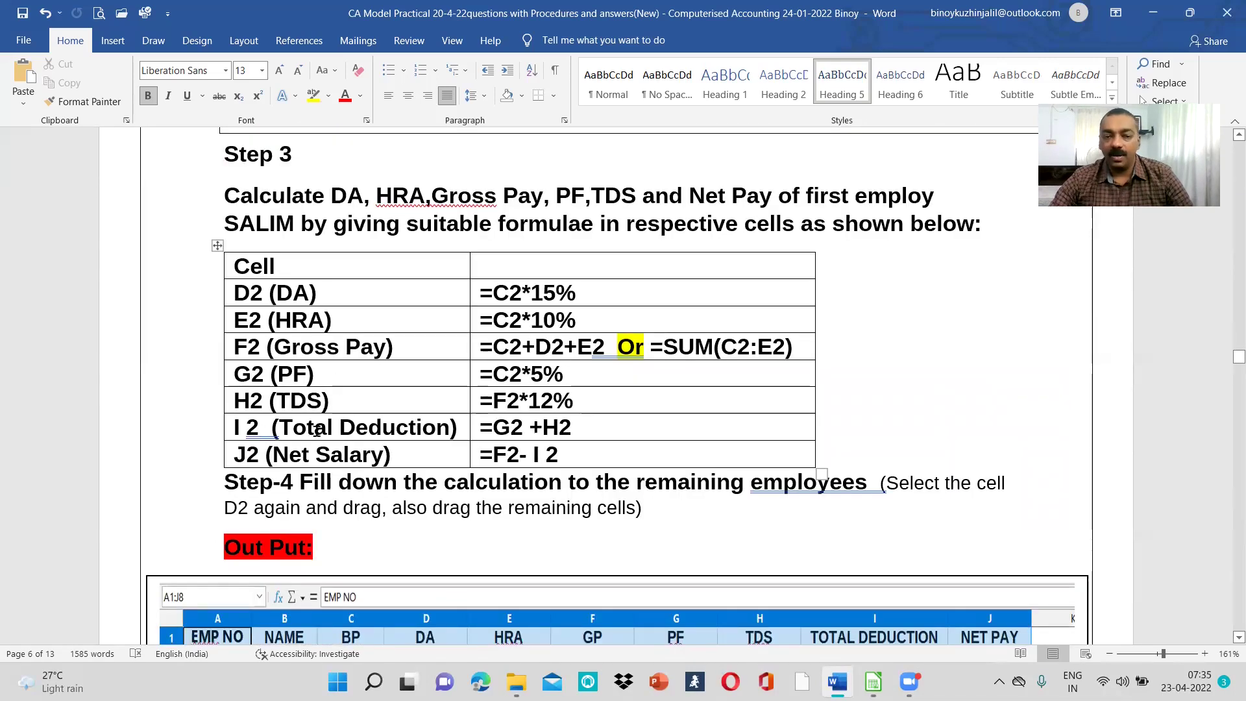
scroll(541, 451, up, 5)
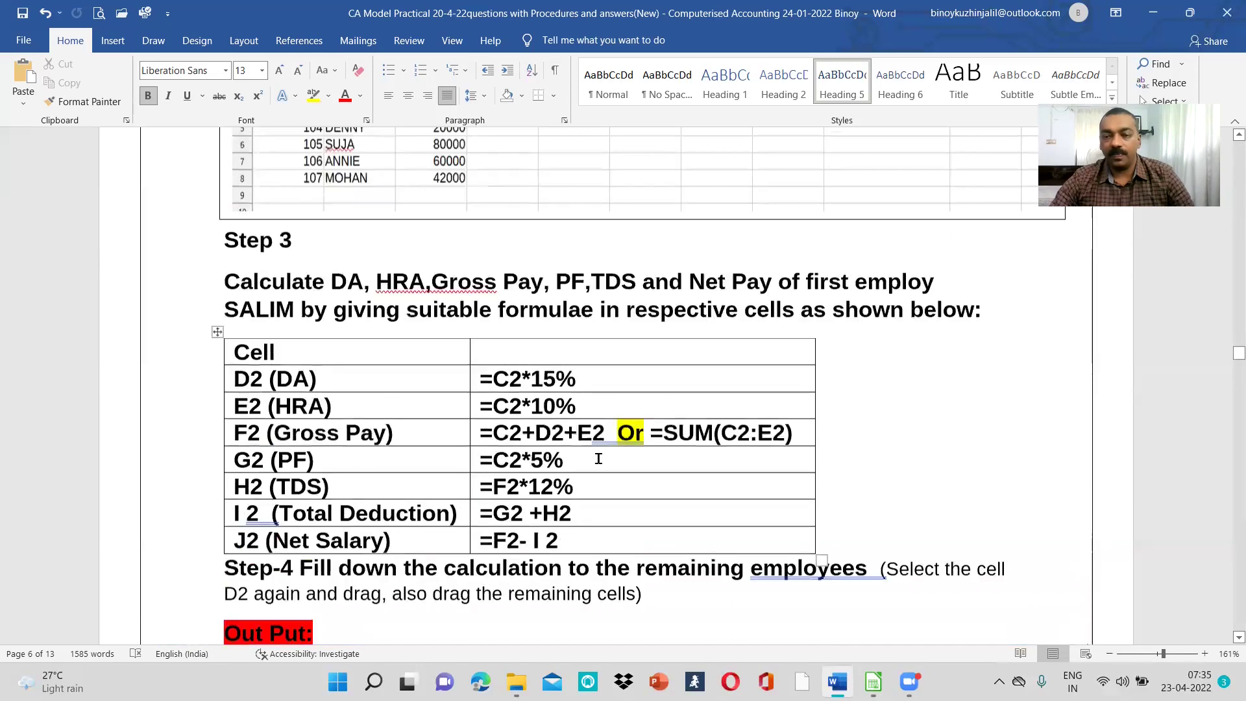
scroll(799, 427, up, 1)
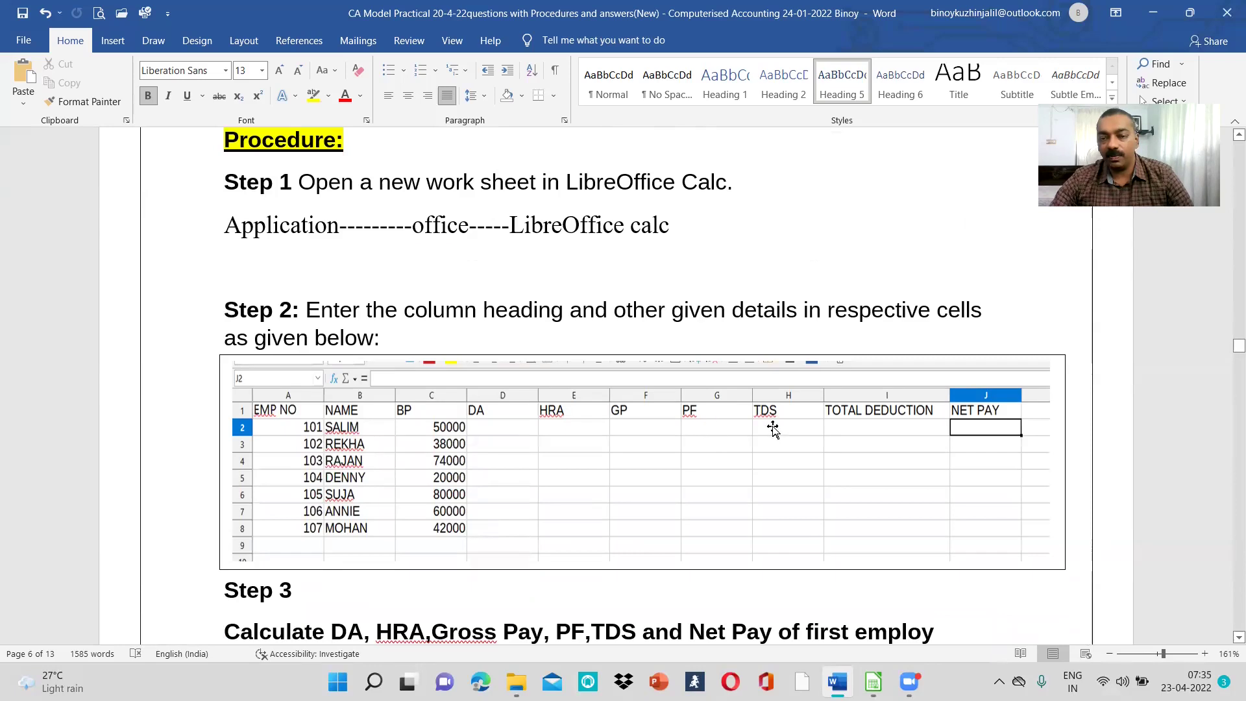
scroll(874, 434, down, 5)
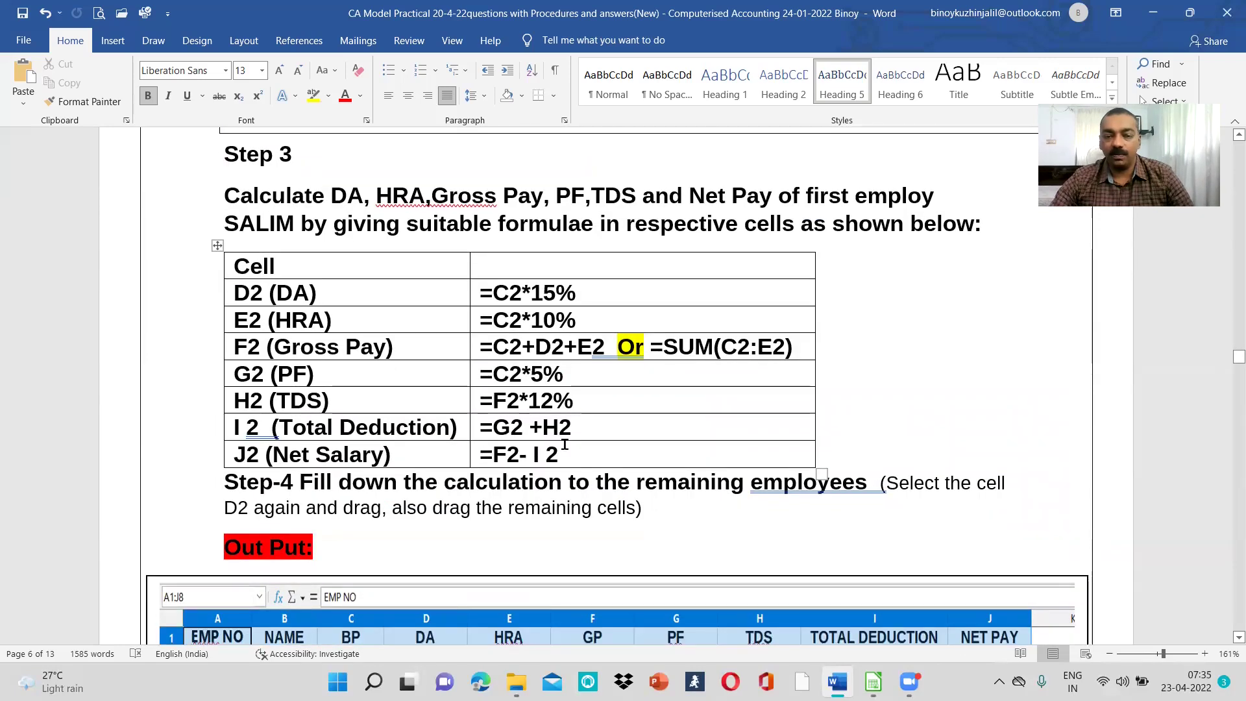
Examine the Net Salary formula for J2 against the Gross Pay, Total Deduction and Net Pay columns in the Step 2 worksheet.
scroll(844, 428, up, 5)
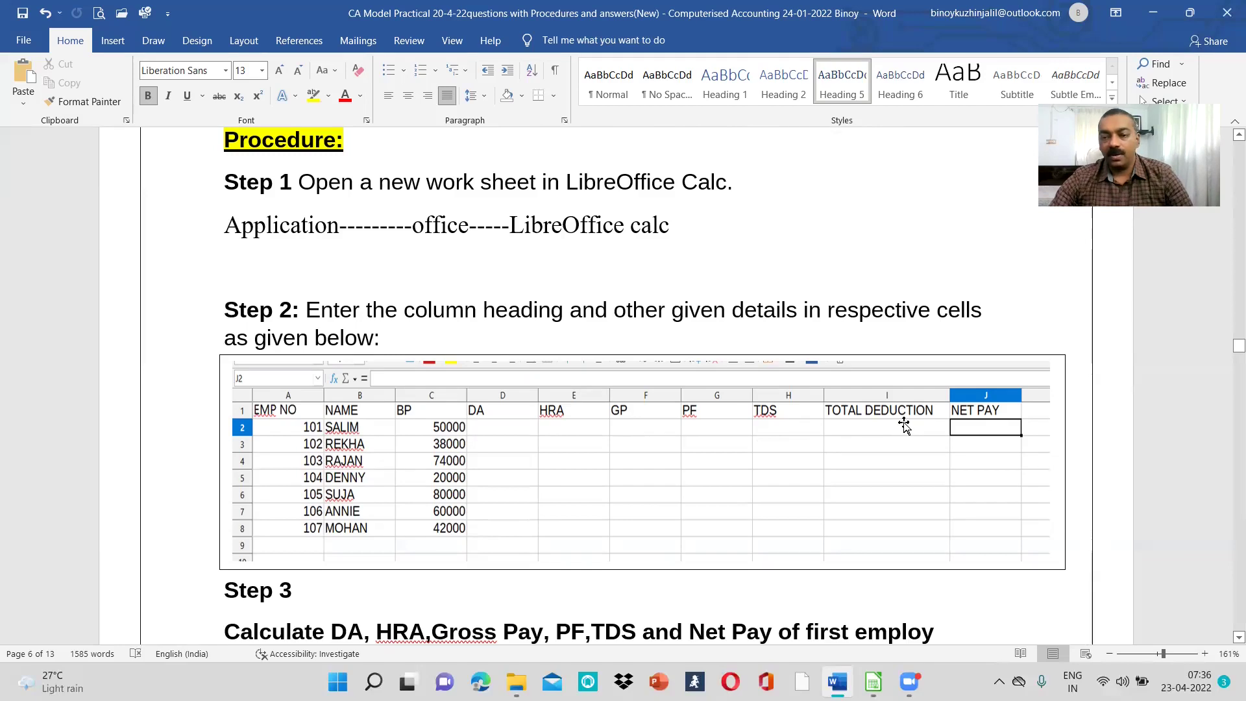
scroll(905, 426, down, 5)
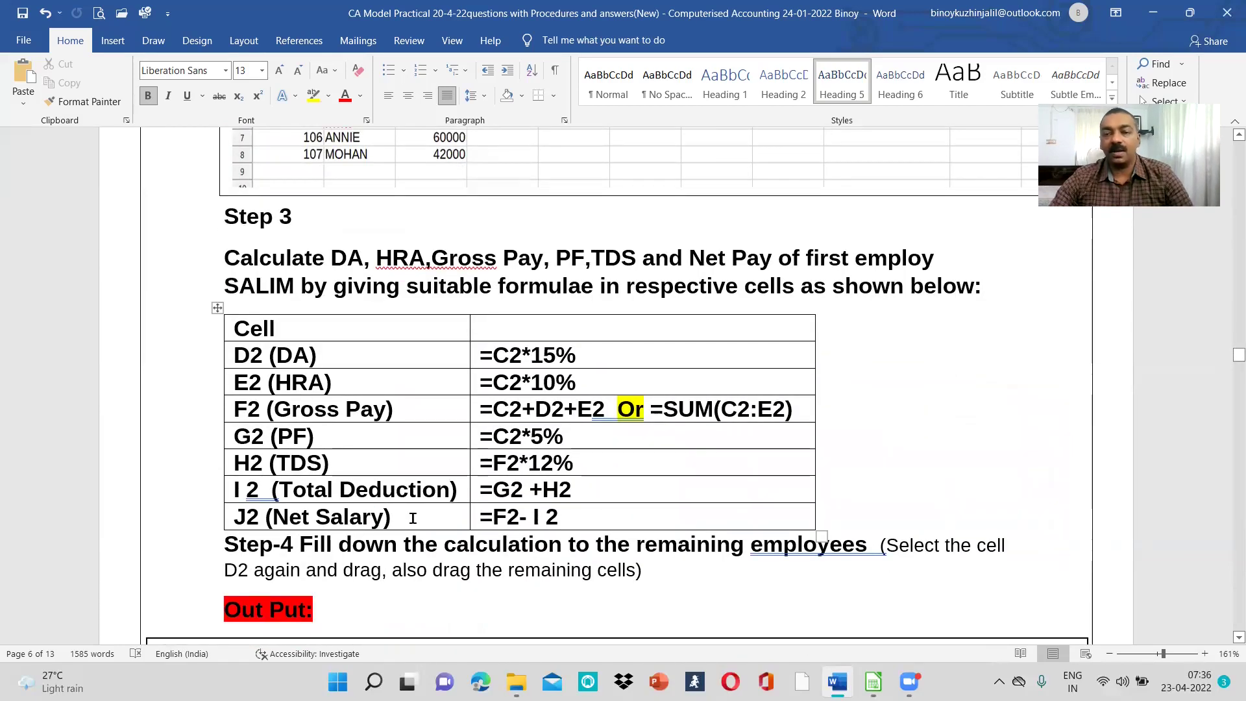
scroll(488, 480, up, 1)
scroll(488, 481, up, 5)
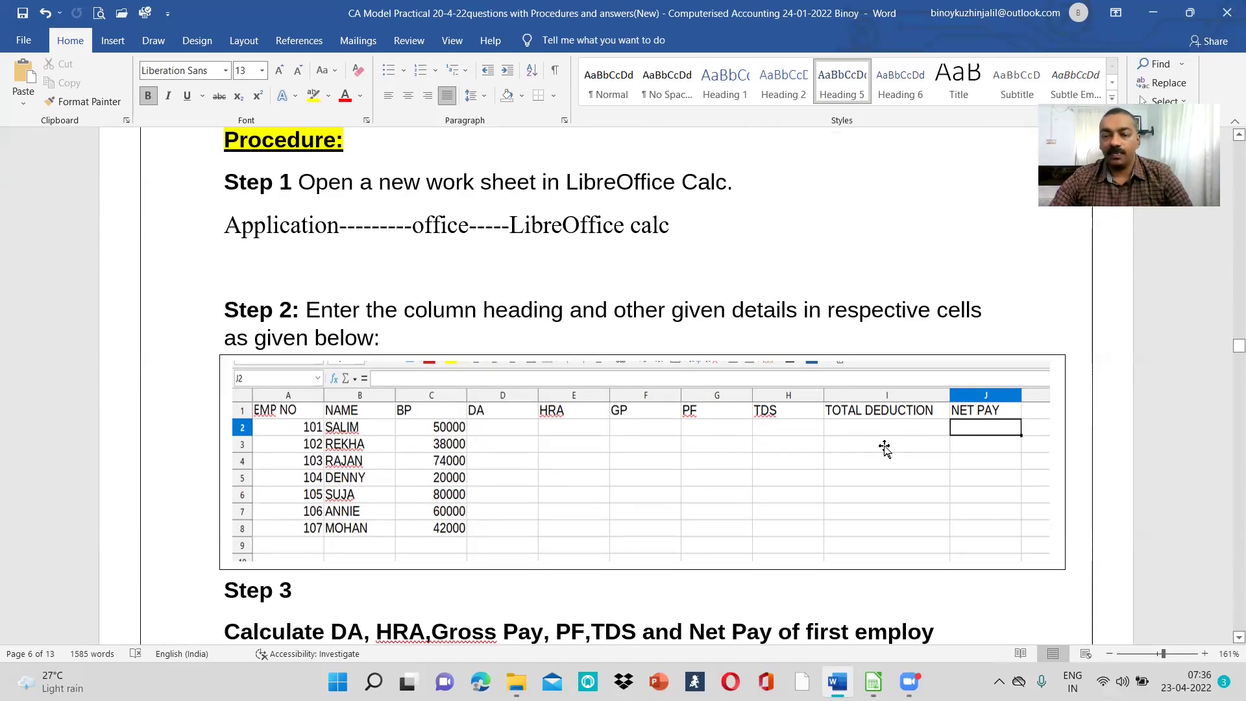
scroll(729, 479, down, 6)
scroll(854, 411, up, 5)
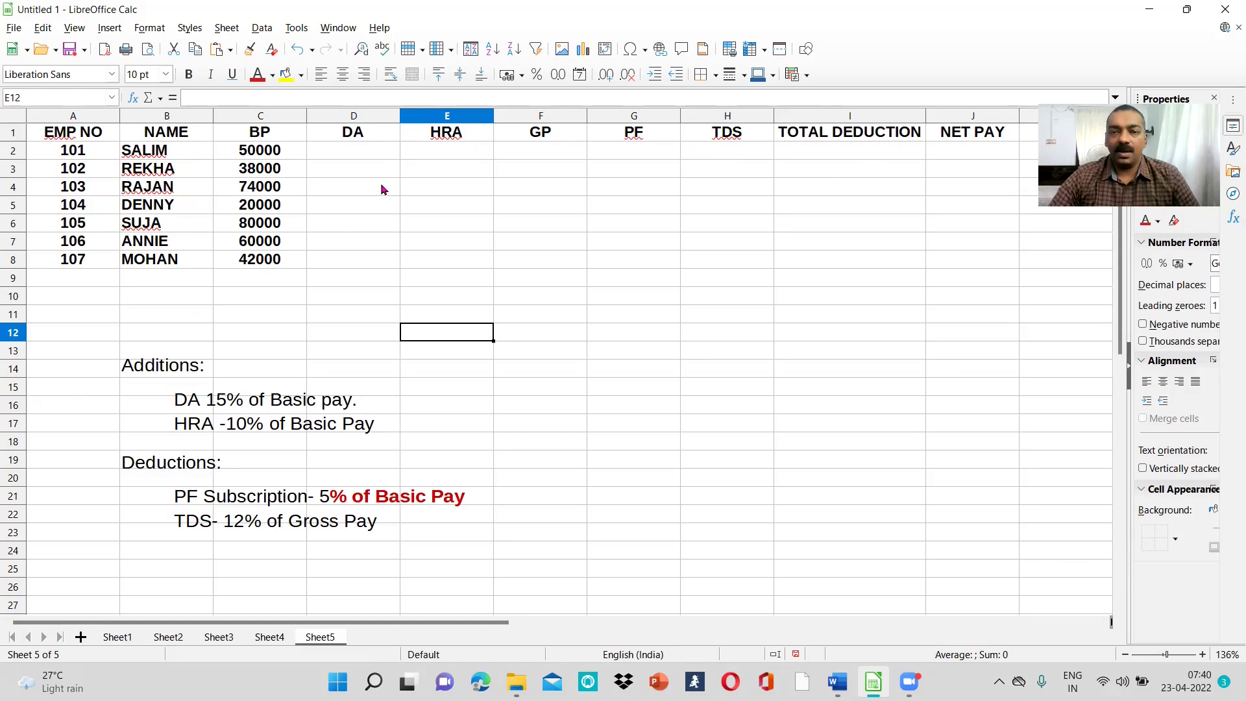
In the LibreOffice Calc payroll sheet, calculate the first employee's DA in D2 with the formula =C2*15%.
click(372, 153)
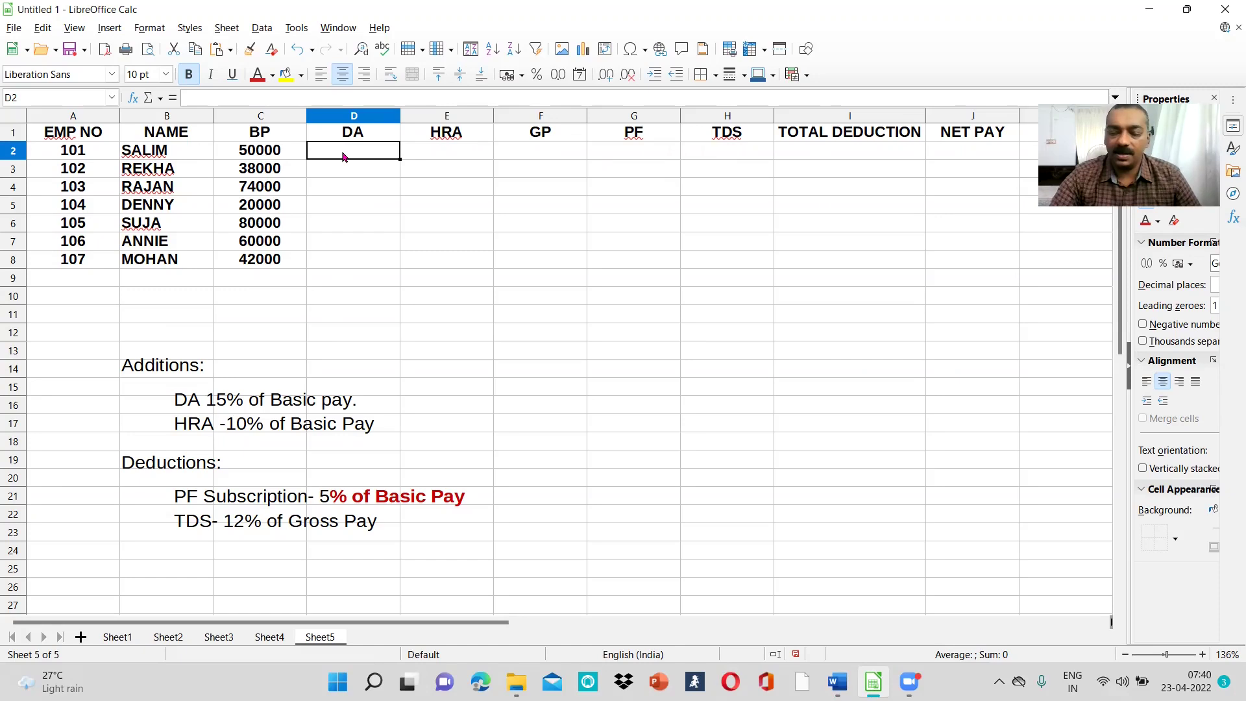
text(=)
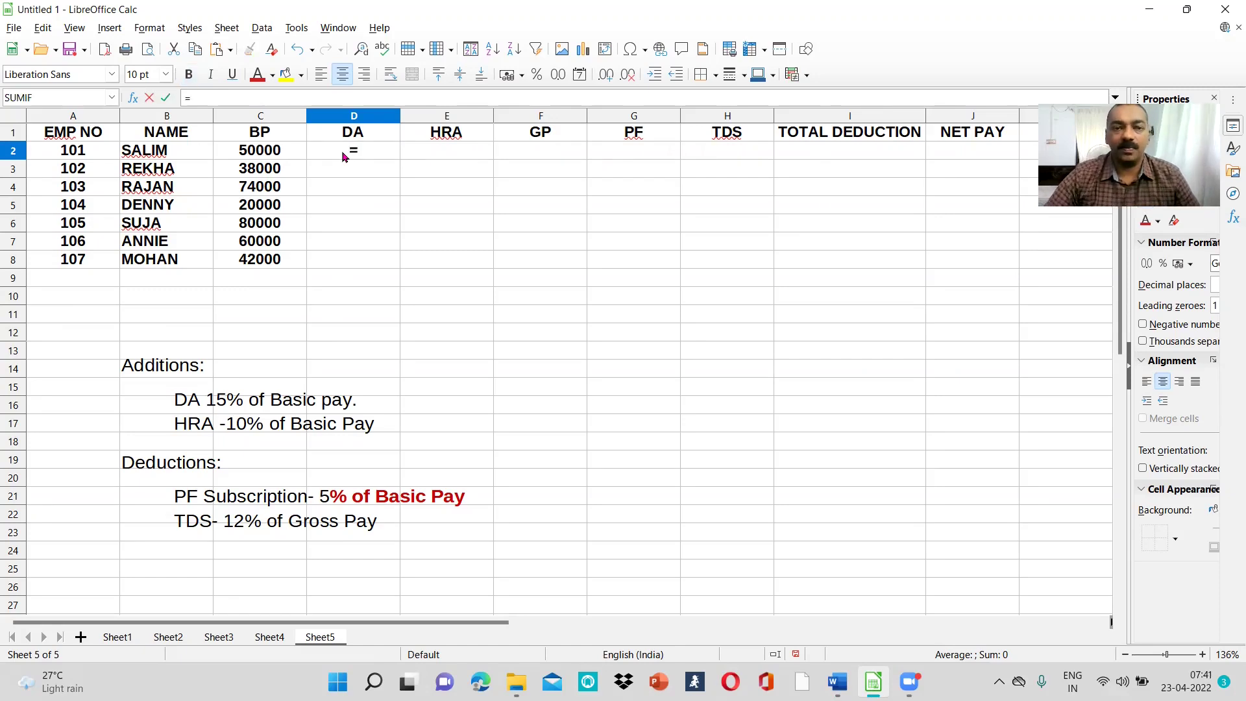
click(264, 157)
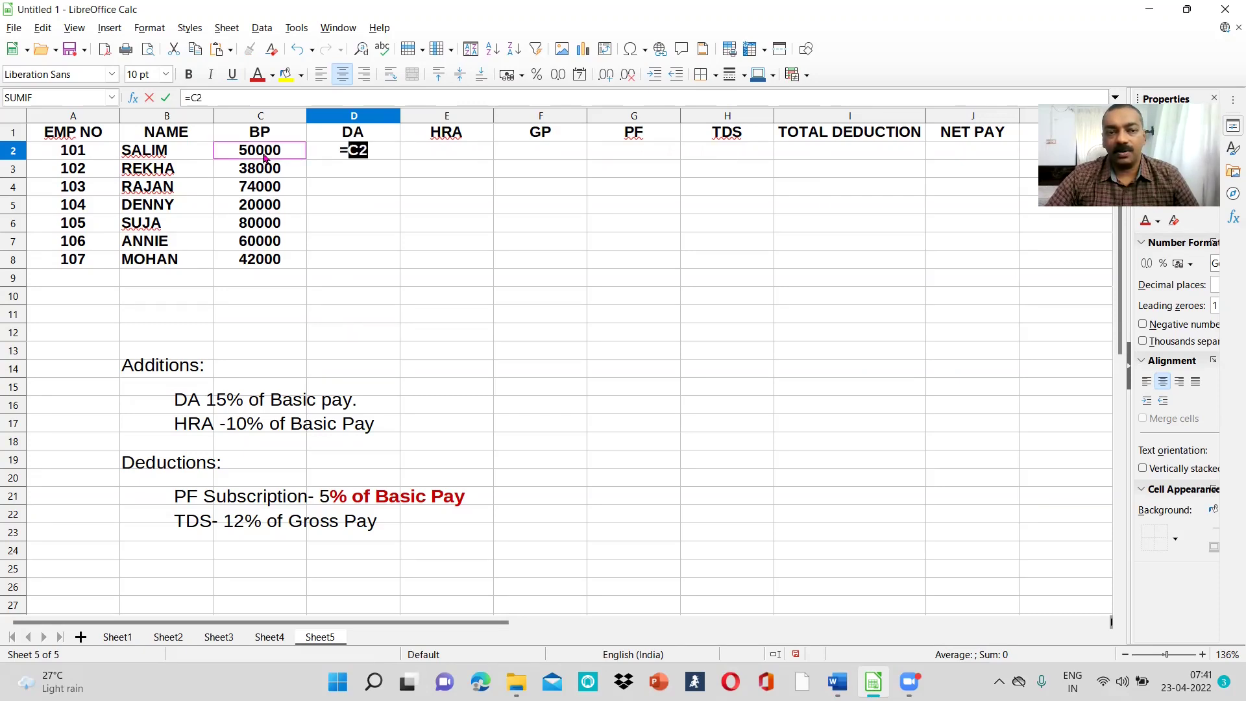
text(*)
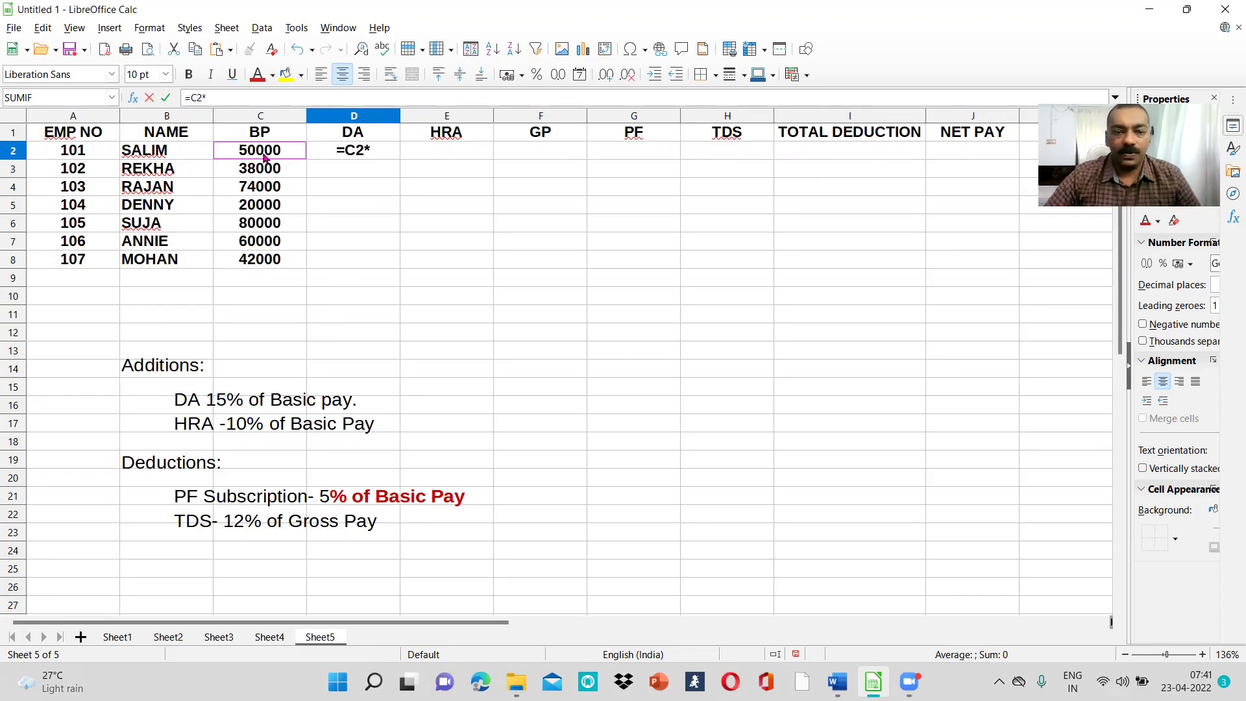
text(15)
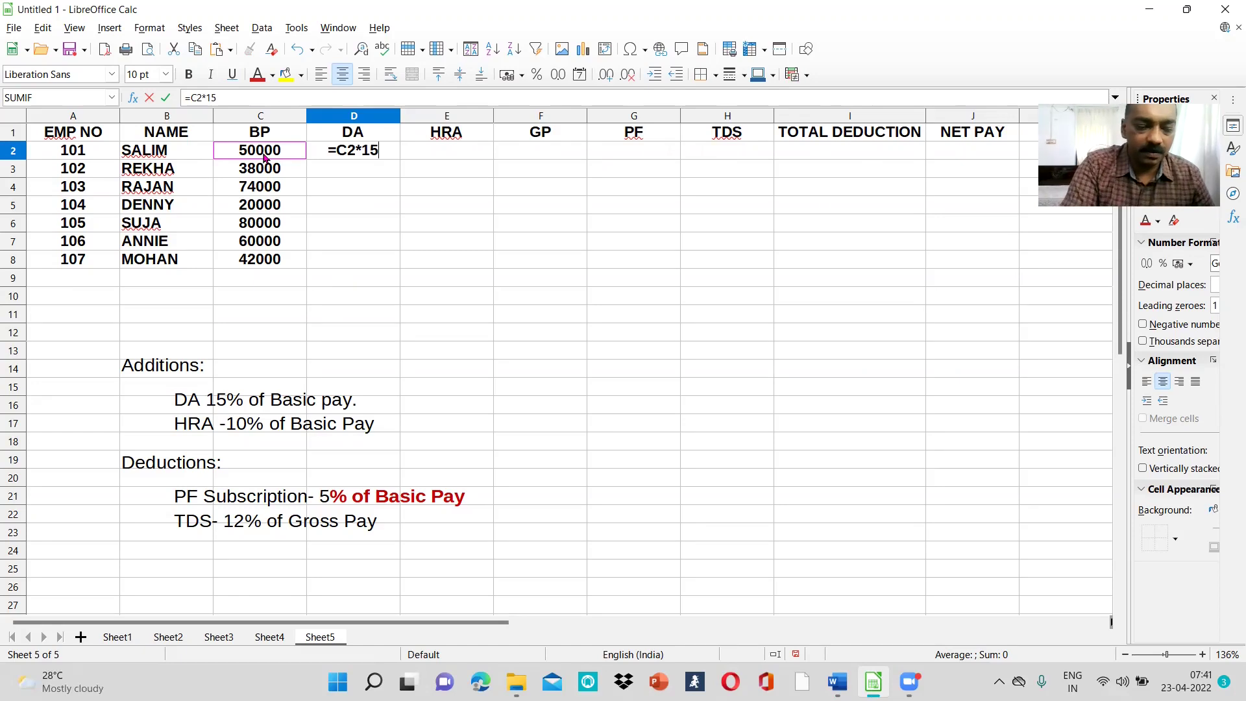
text(%)
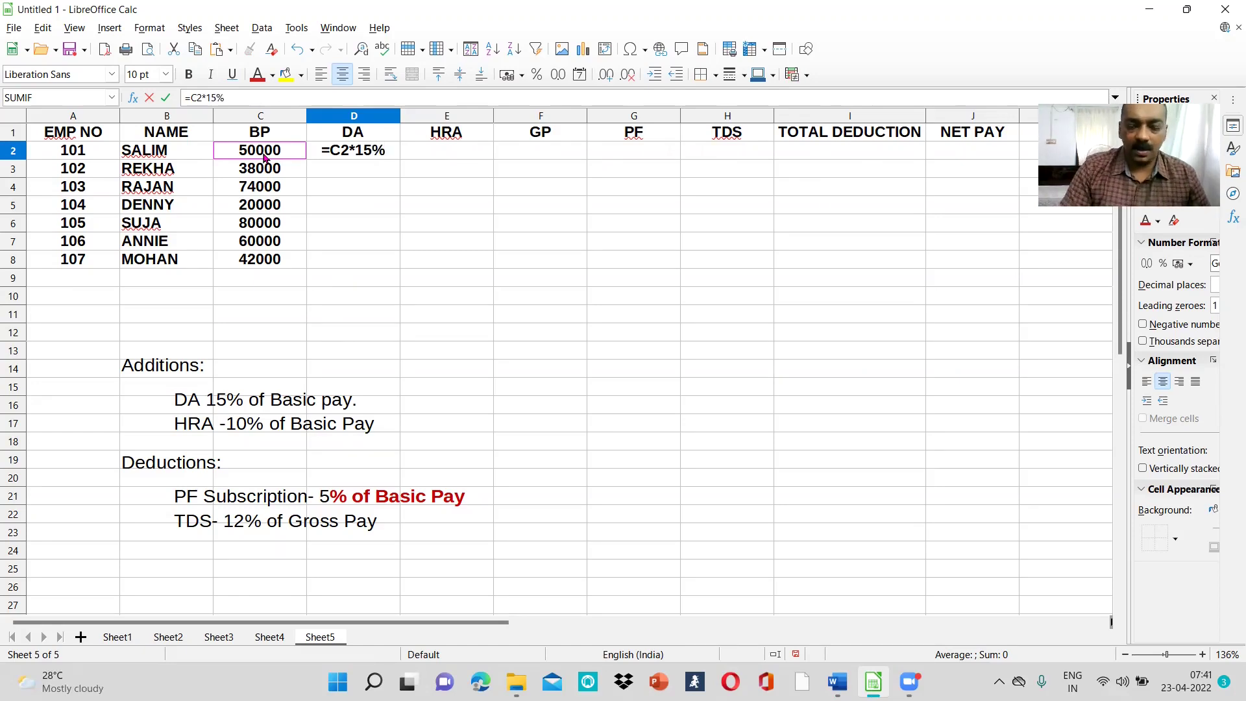
key(Return)
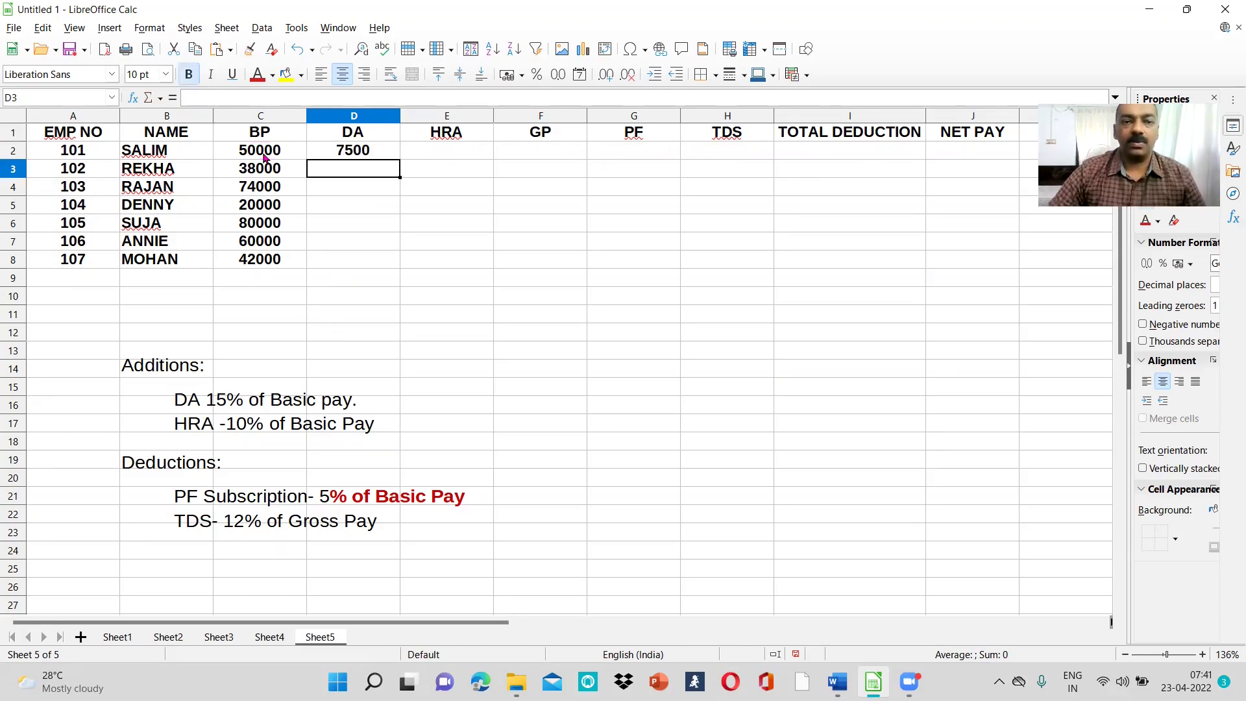
Calculate the first employee's HRA in E2 with the formula =C2*10%.
click(426, 148)
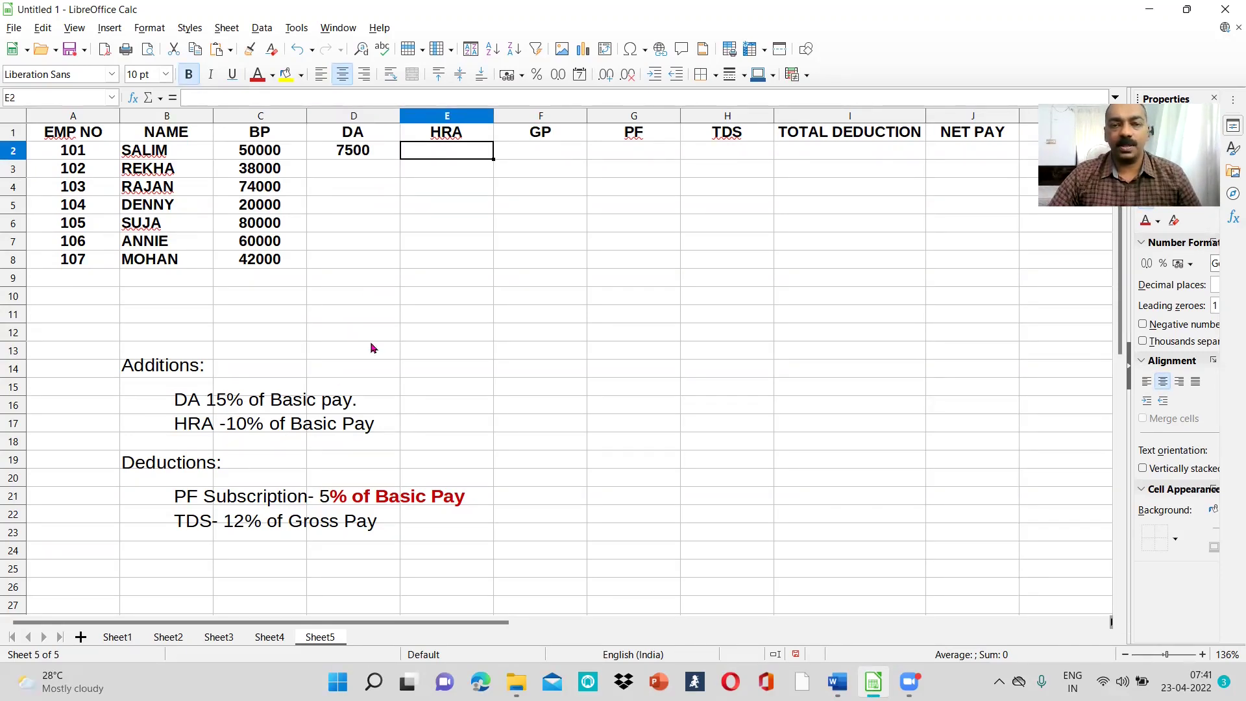
text(=)
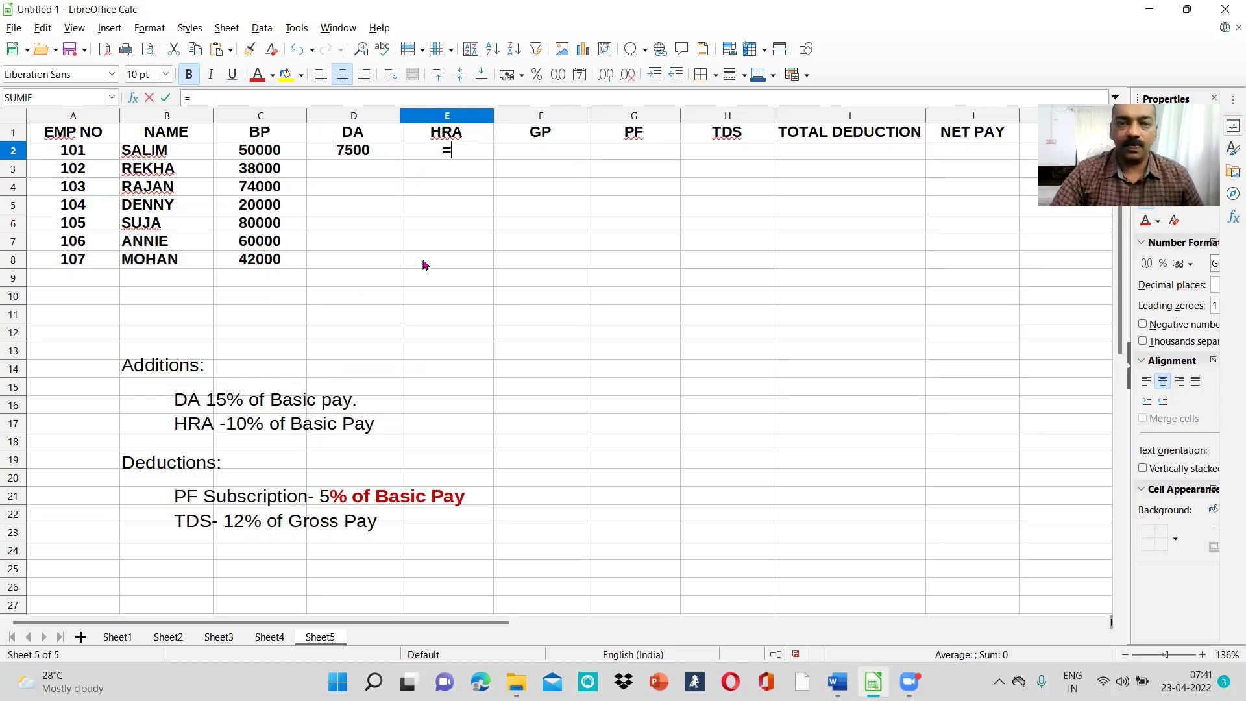
click(259, 150)
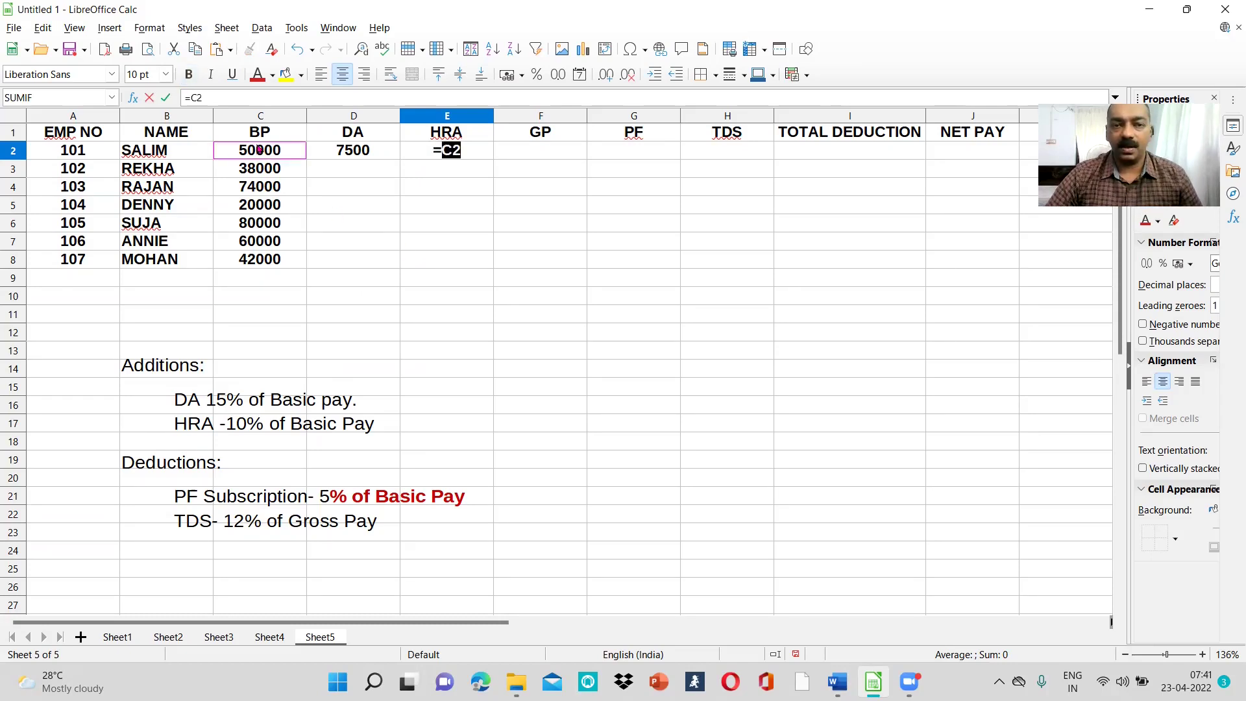
text(*10)
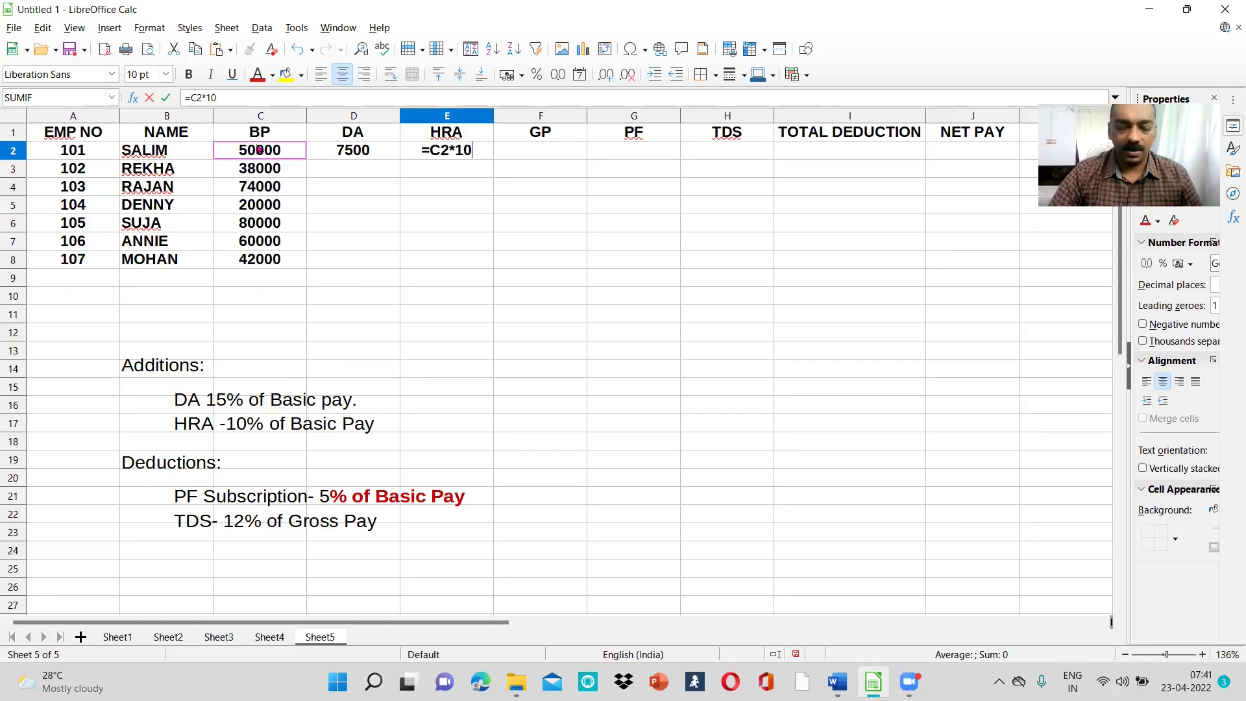
text(%)
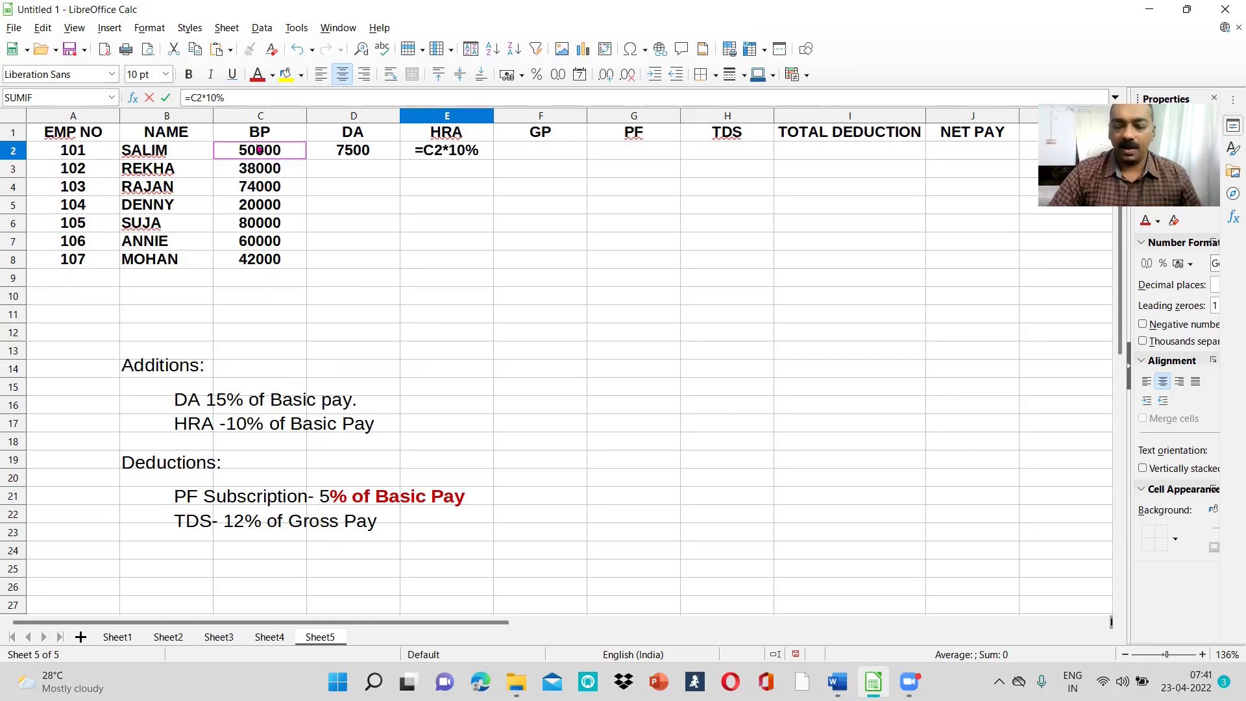
key(Return)
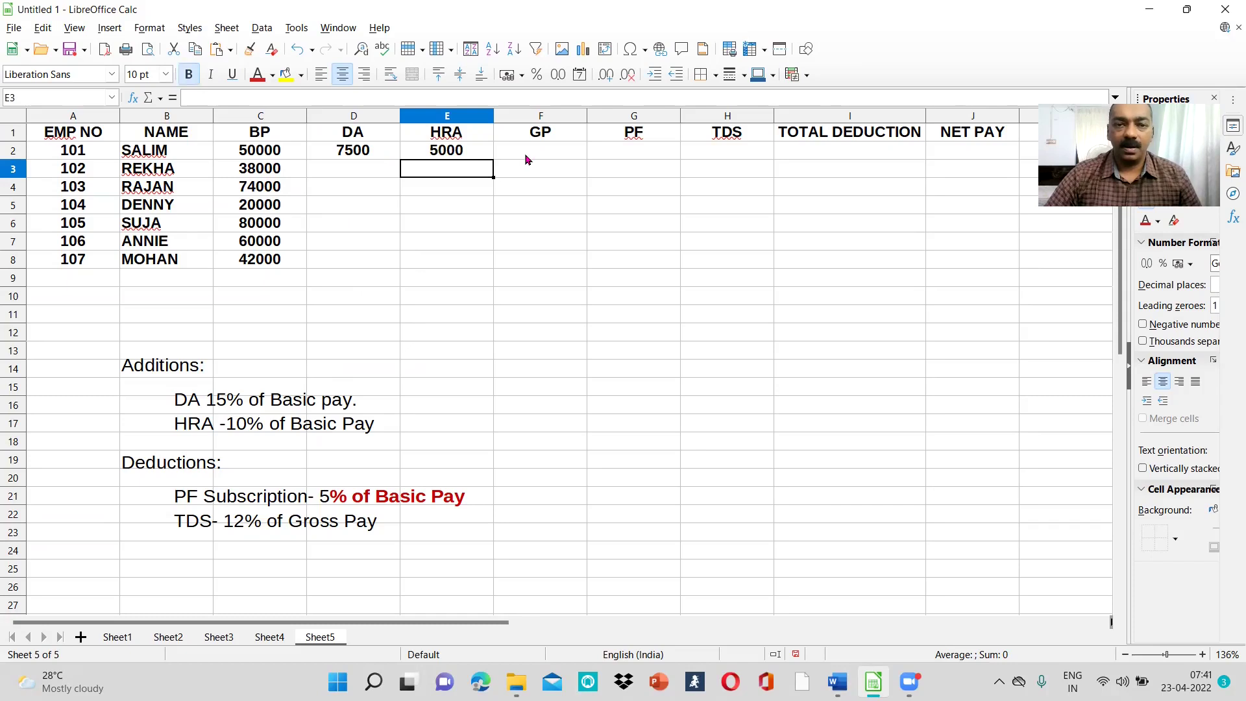
Calculate the first employee's gross pay in F2 by adding basic pay, DA and HRA with =C2+D2+E2.
click(527, 155)
text(=)
click(276, 154)
text(+)
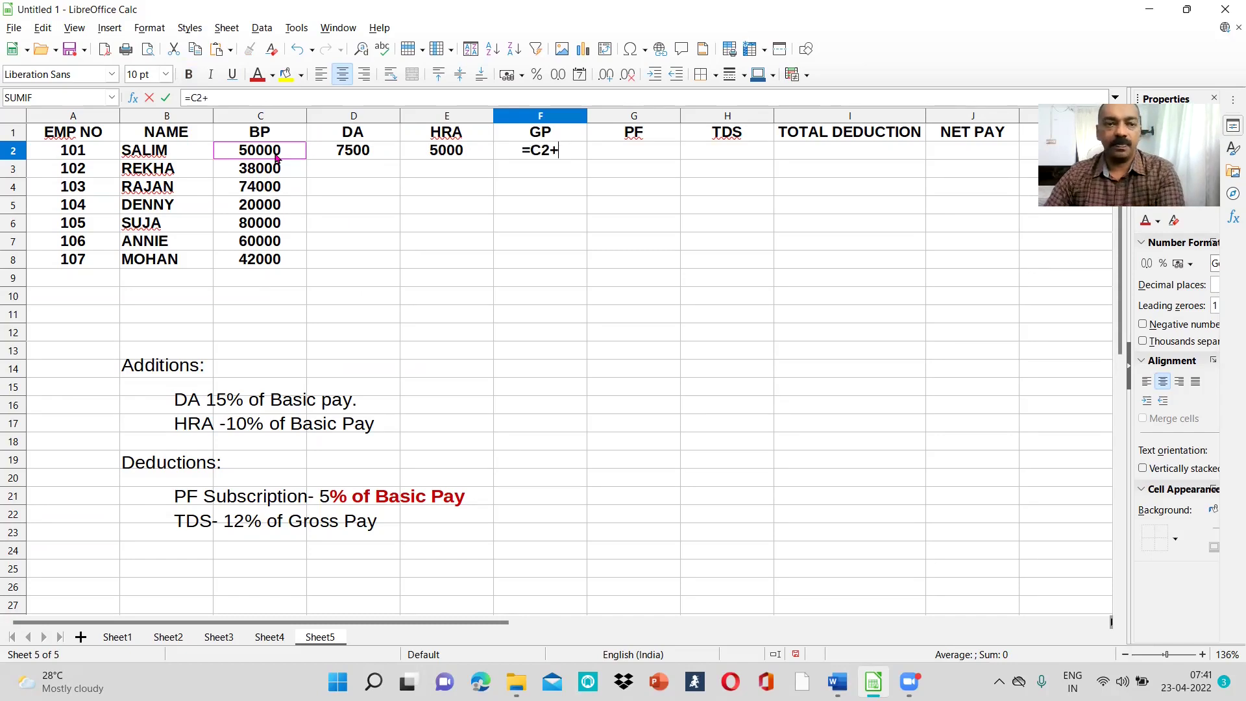
click(350, 152)
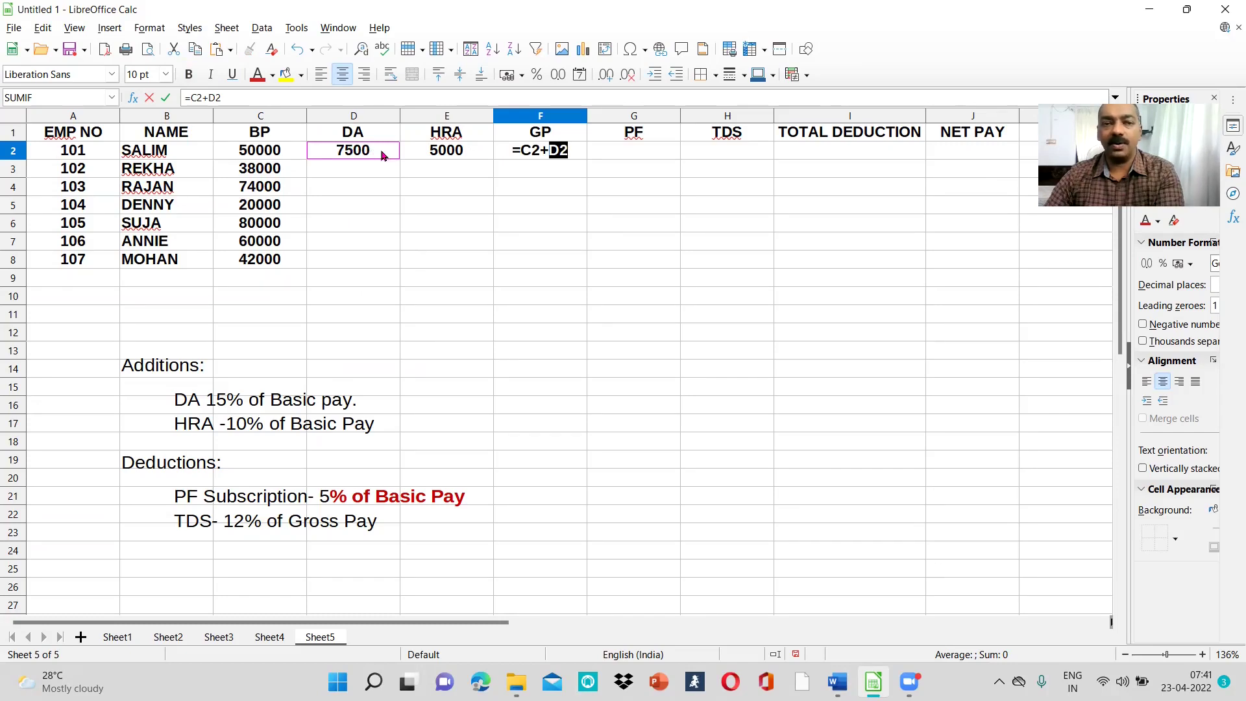
text(+)
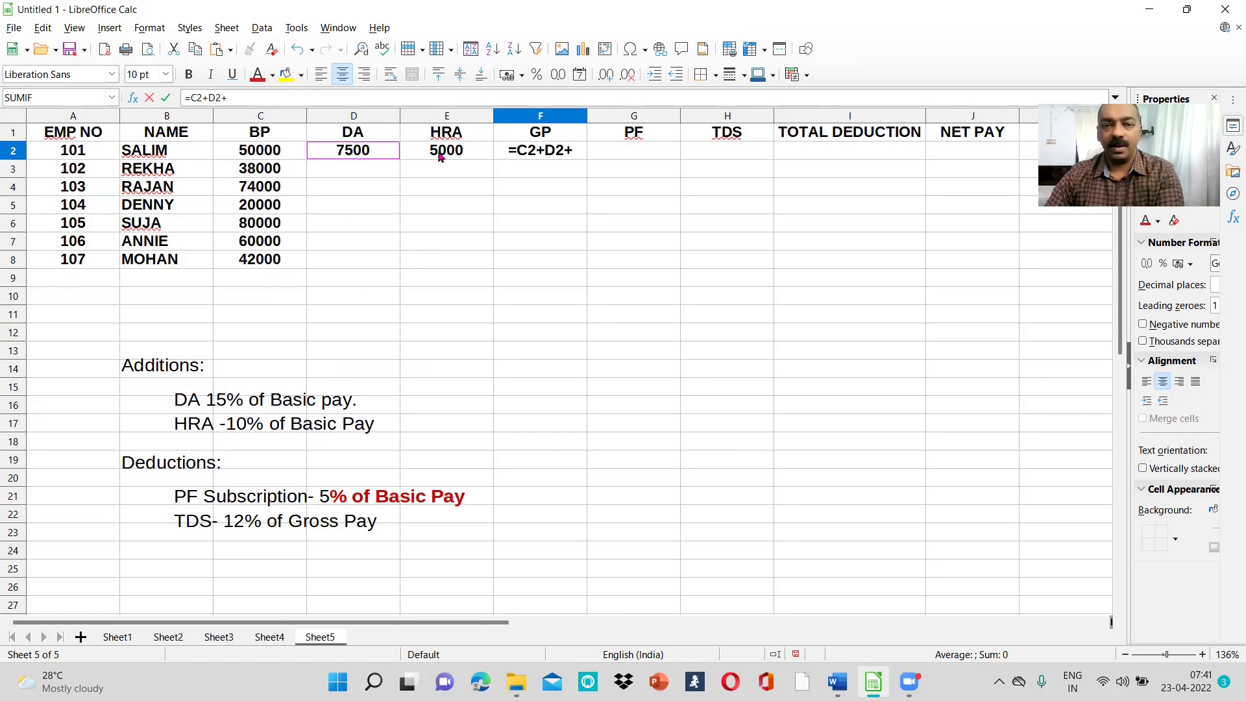
click(439, 156)
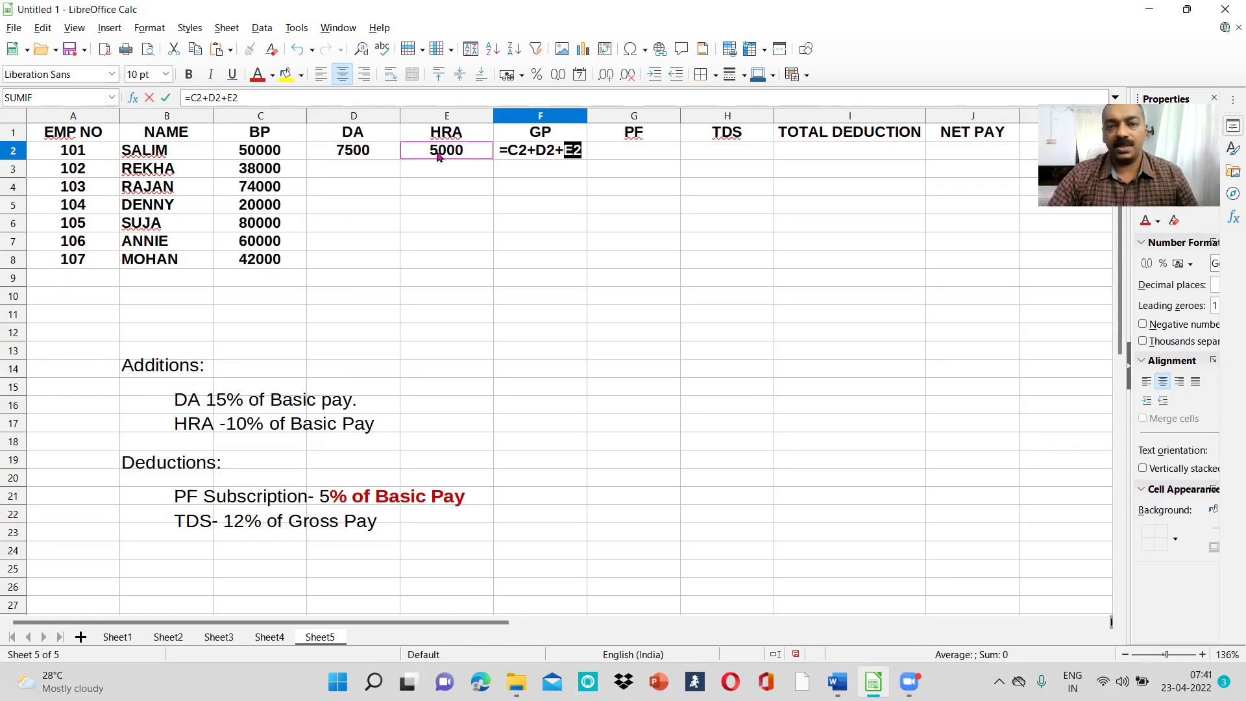
key(Return)
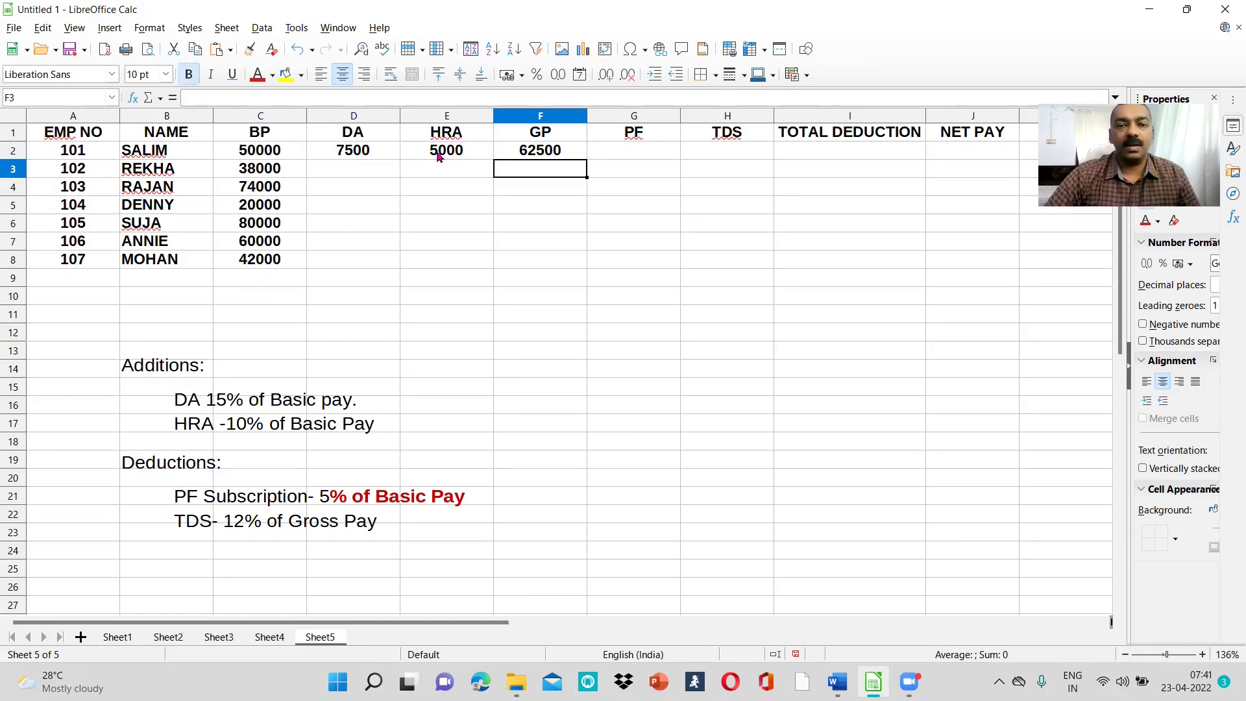
Calculate the first employee's PF in G2 as 5% of basic pay with the formula =C2*5%.
click(620, 152)
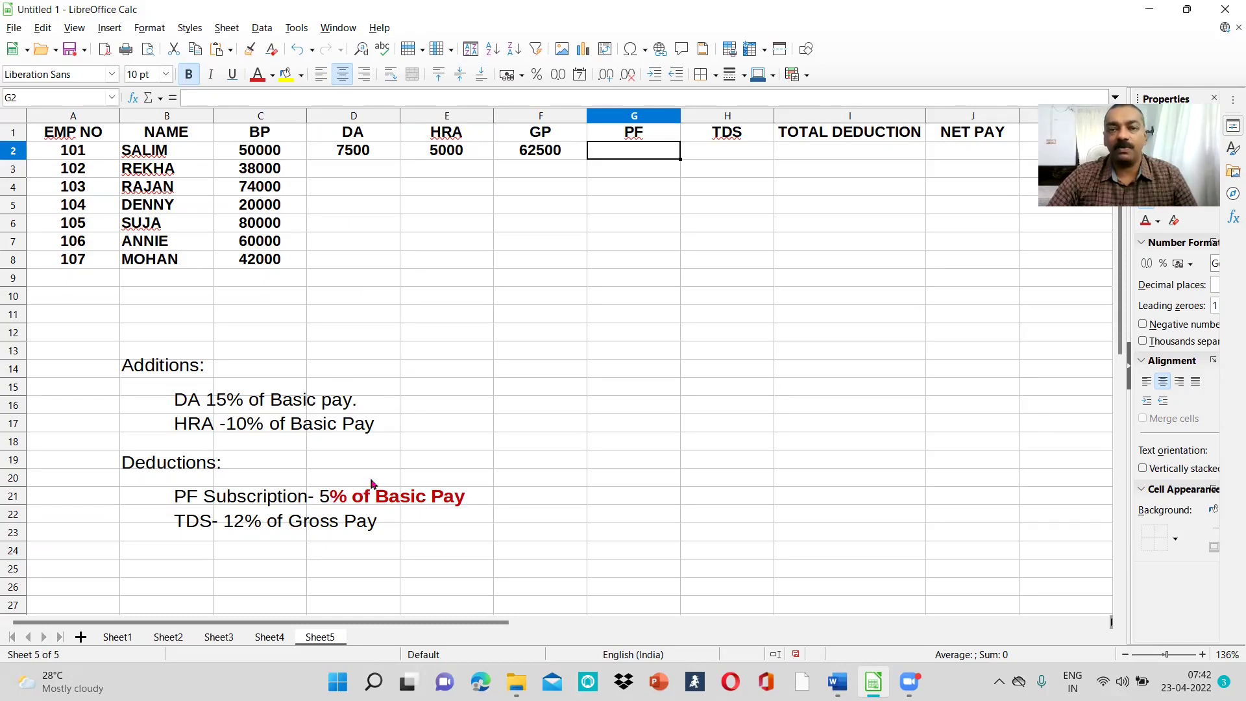
text(=)
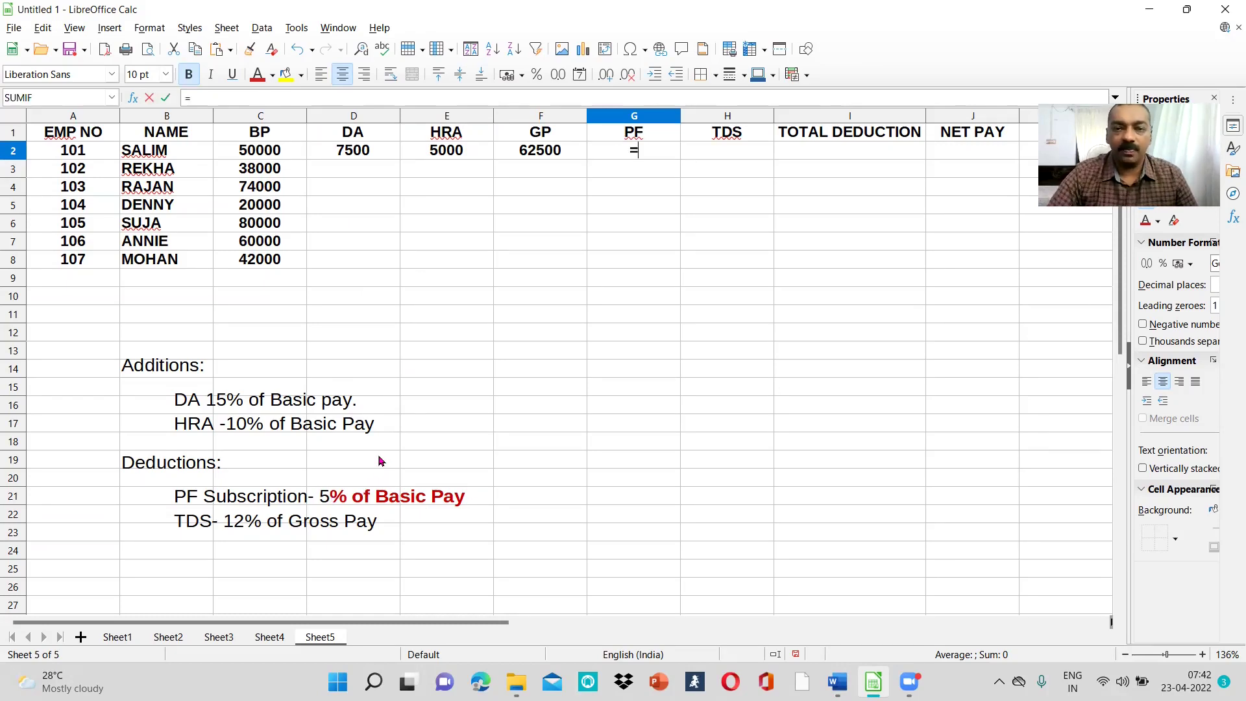
click(257, 152)
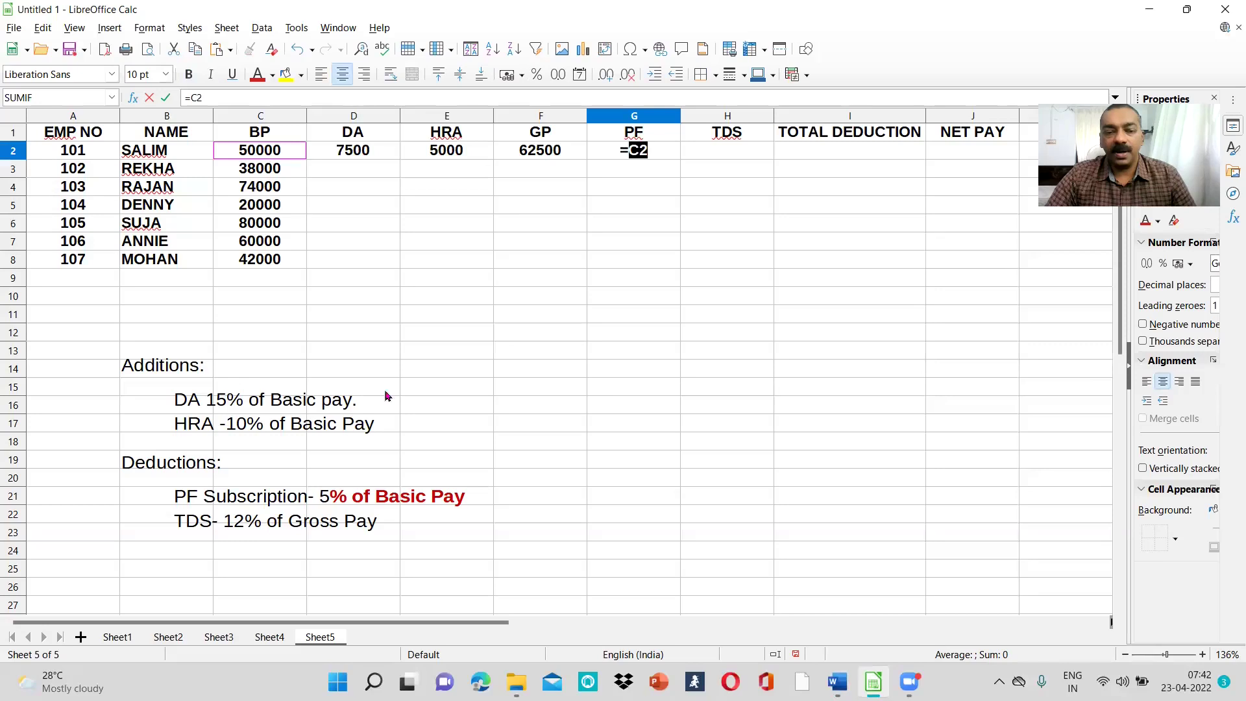
text(*5)
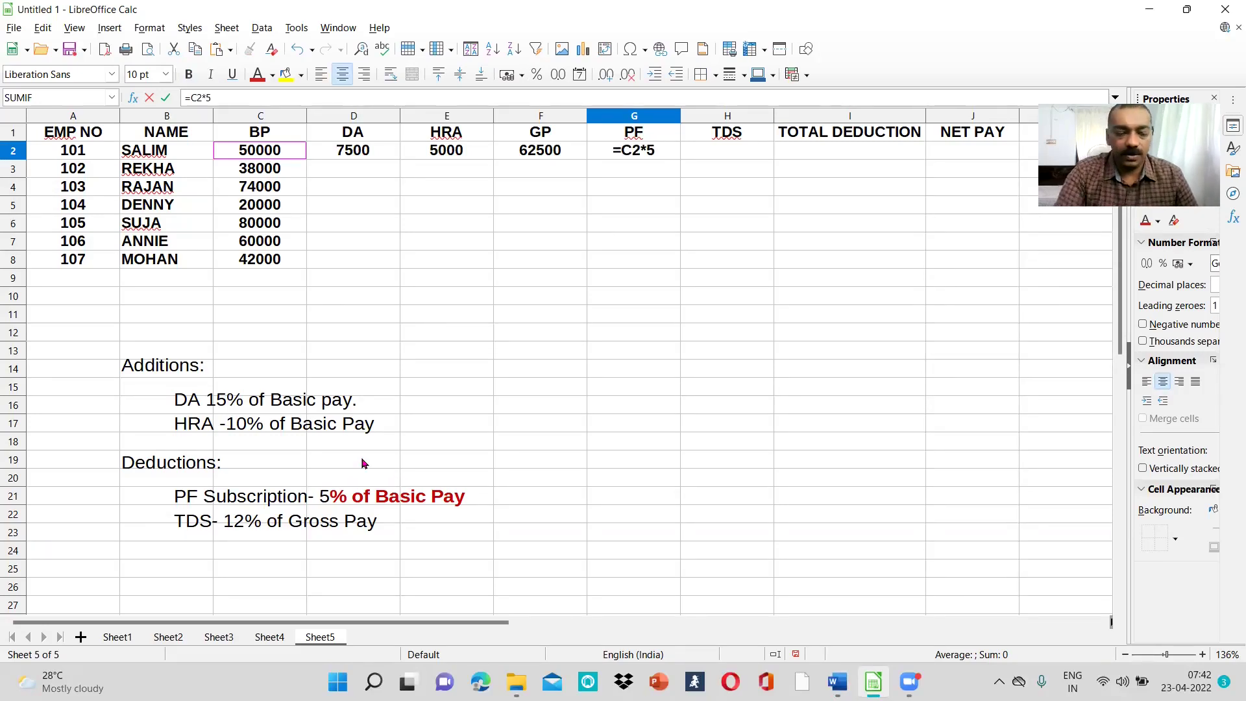
text(%)
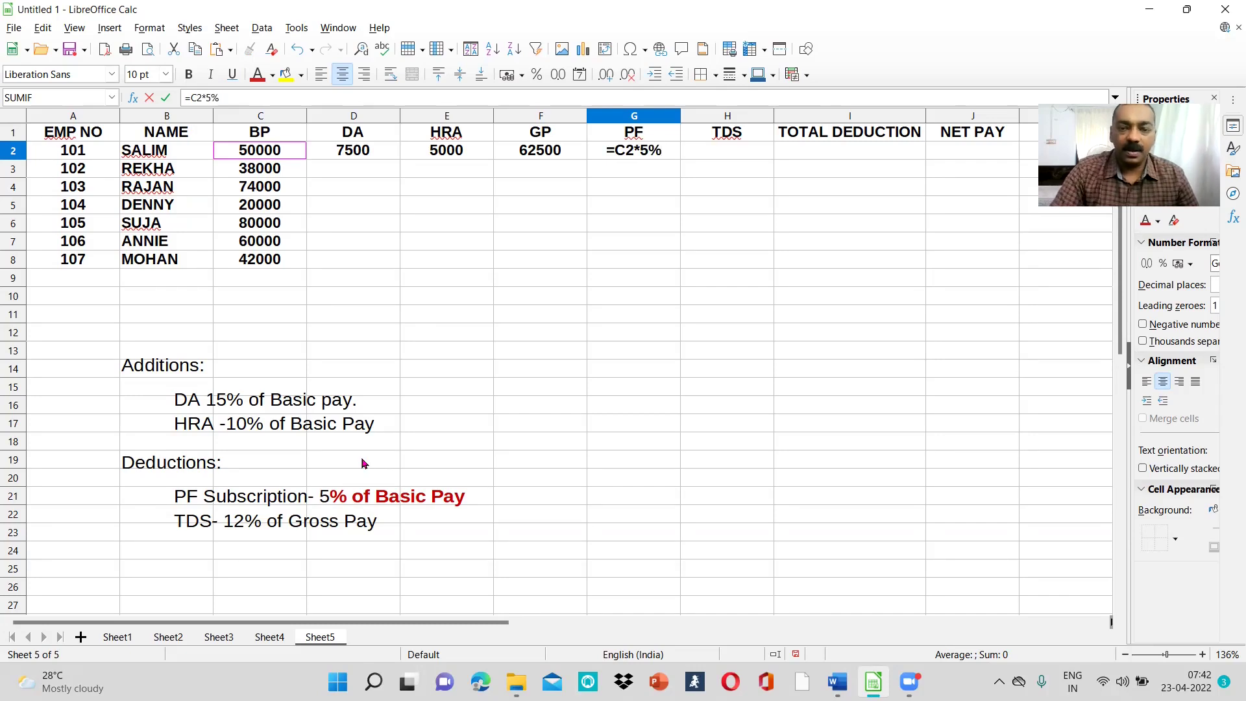
key(Return)
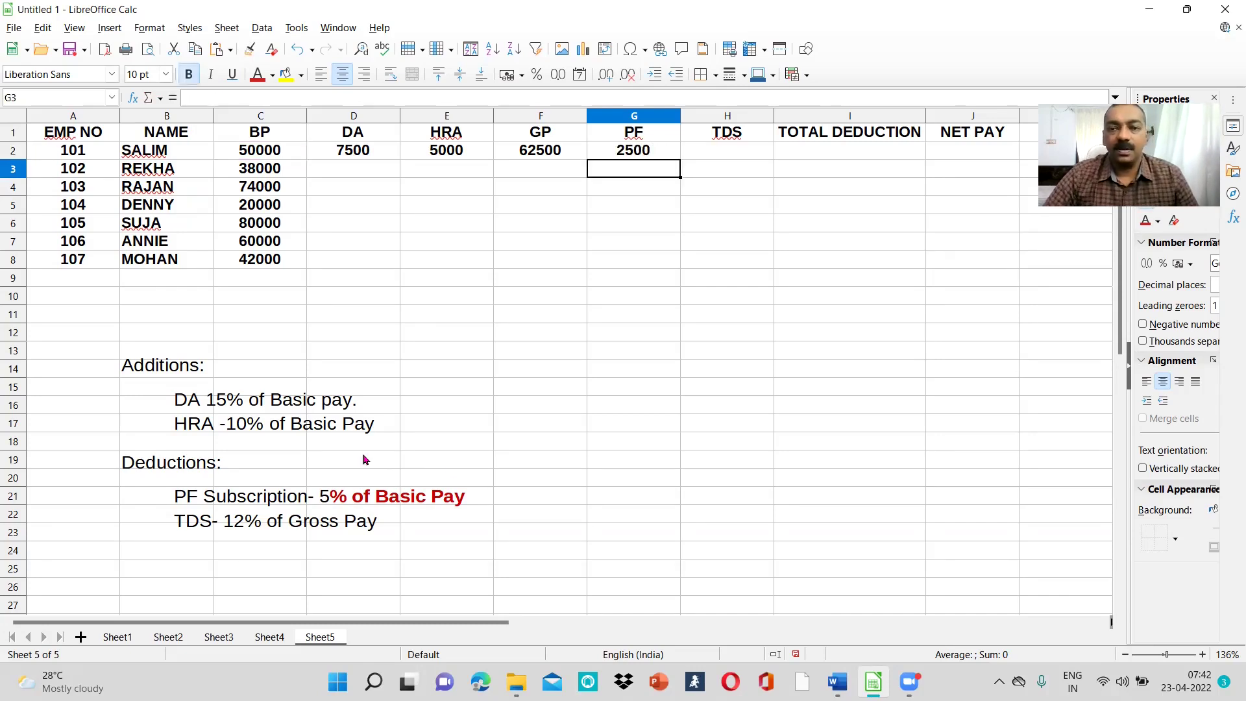
Calculate the first employee's TDS in H2 as 12% of gross pay with the formula =F2*12%.
click(721, 152)
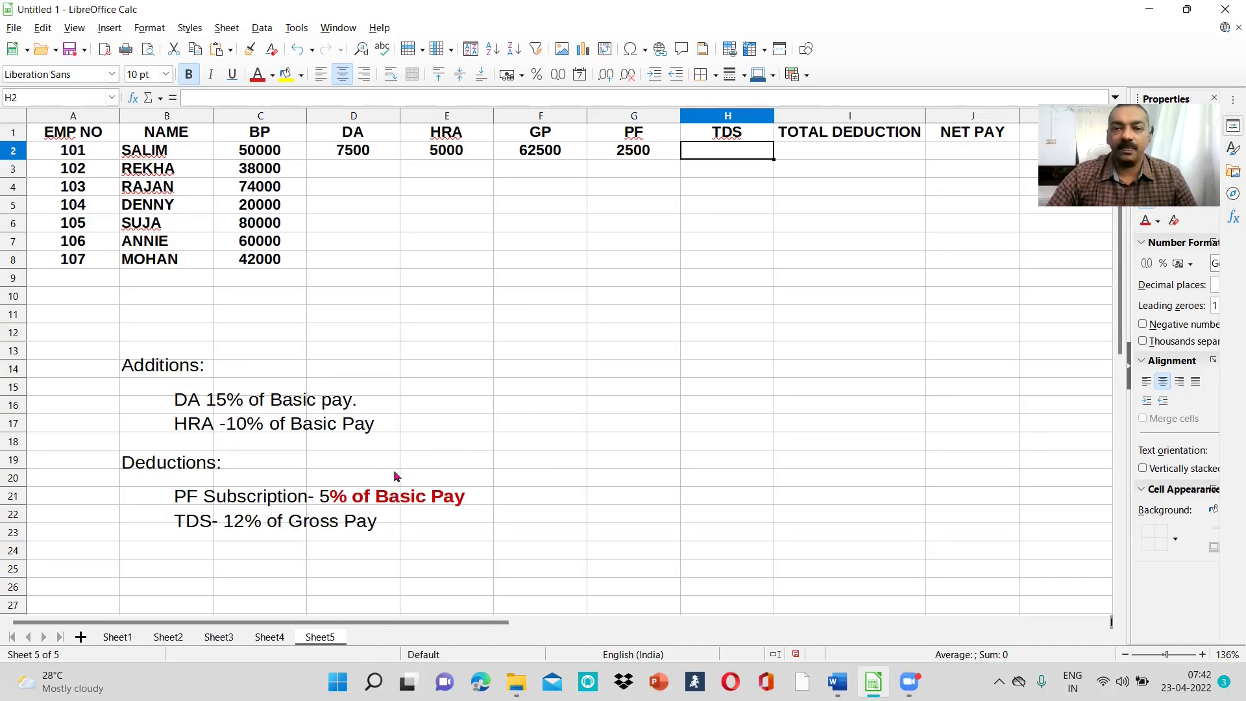
text(=)
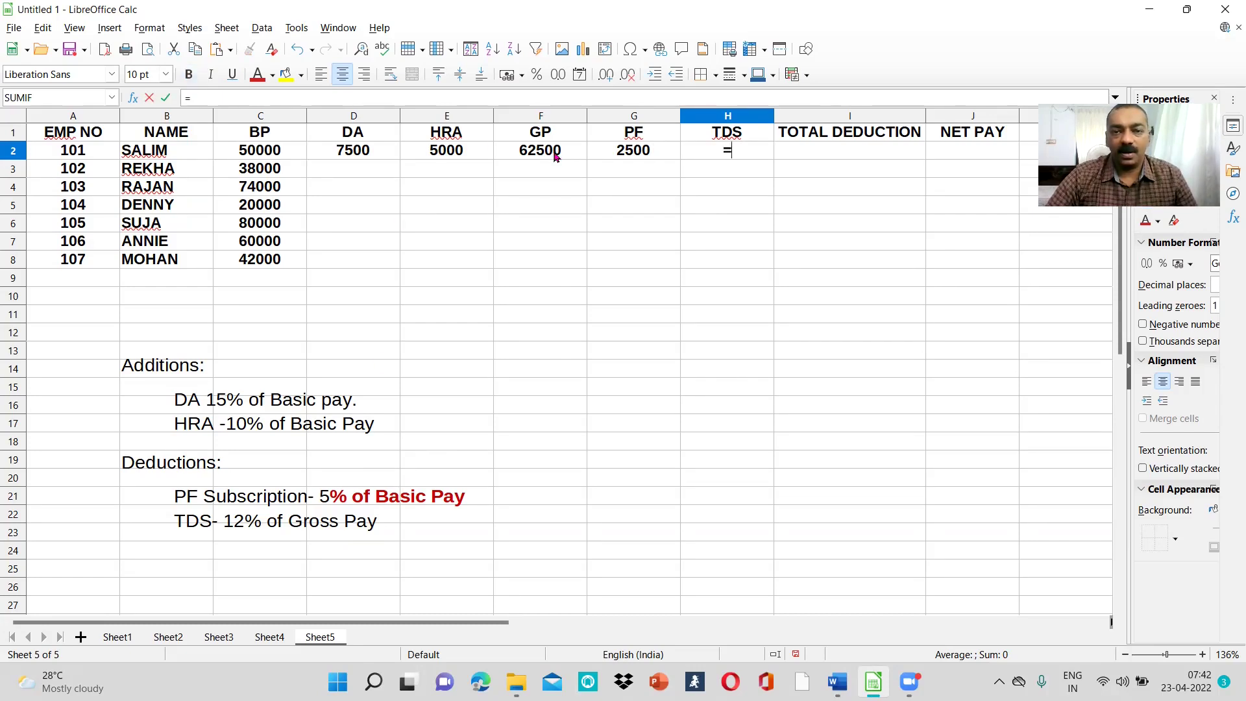
click(552, 155)
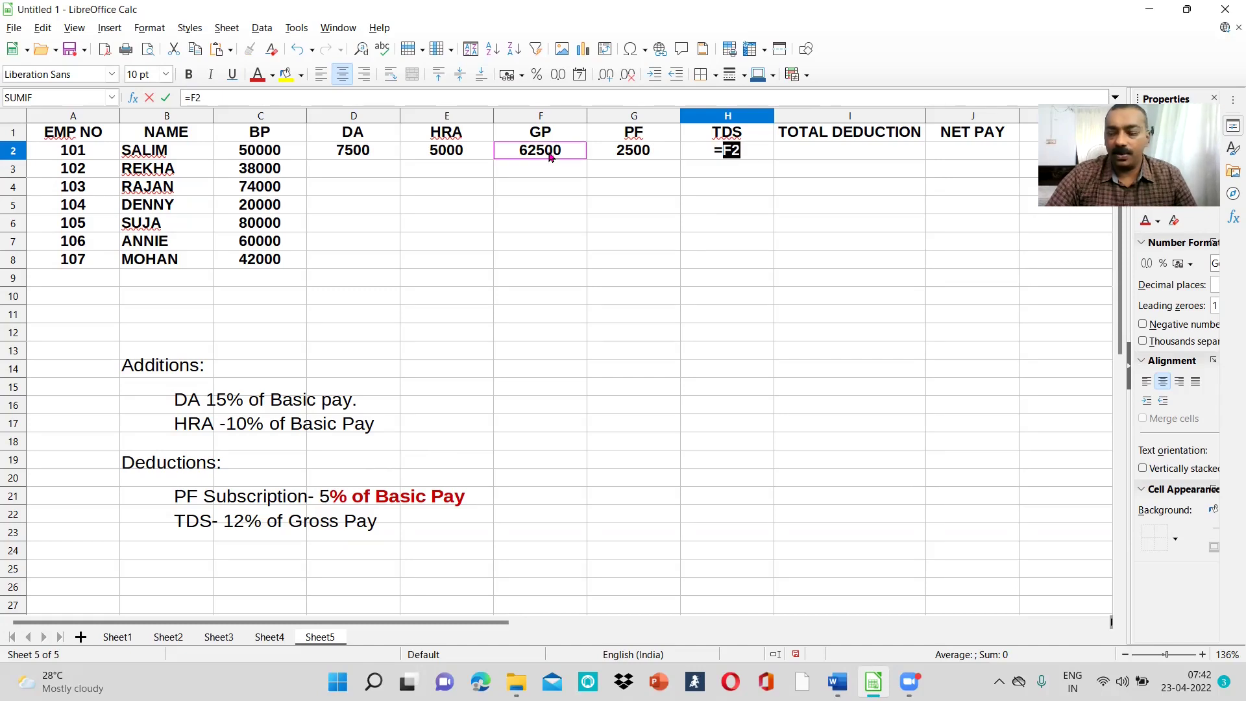
text(*12)
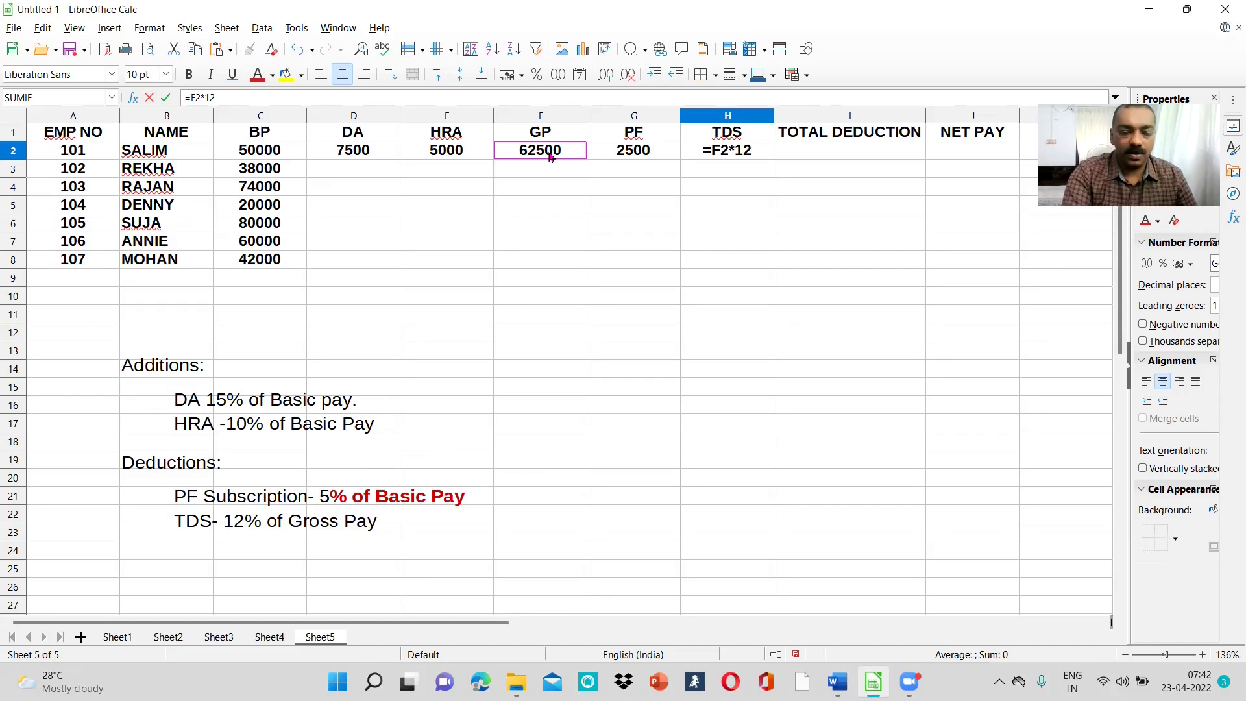
text(%)
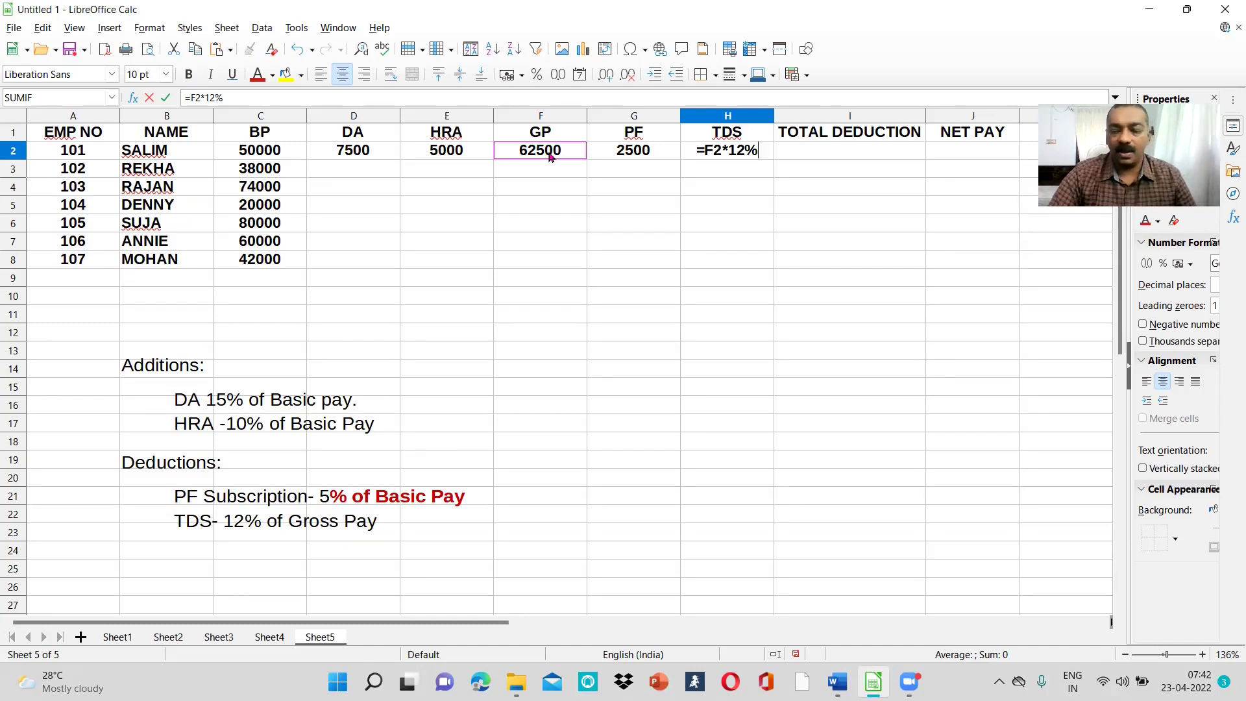
key(Return)
Calculate the first employee's total deduction in I2 by adding PF and TDS with =G2+H2.
click(836, 148)
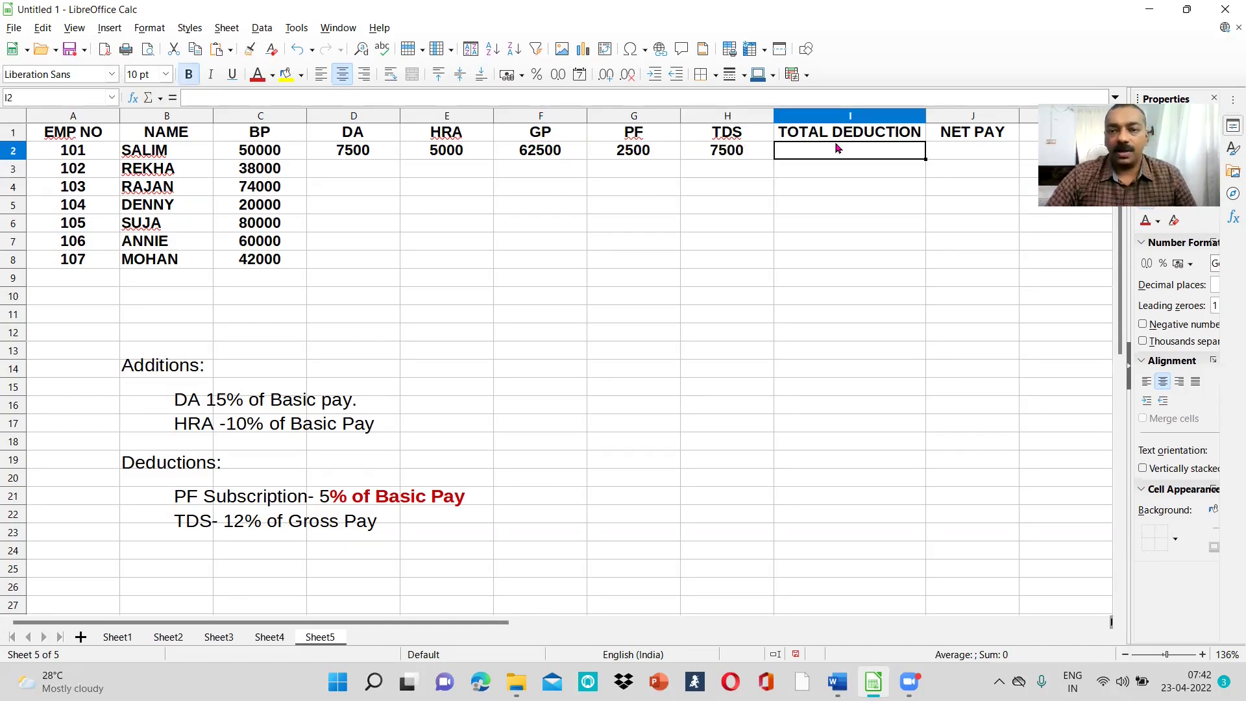
text(=)
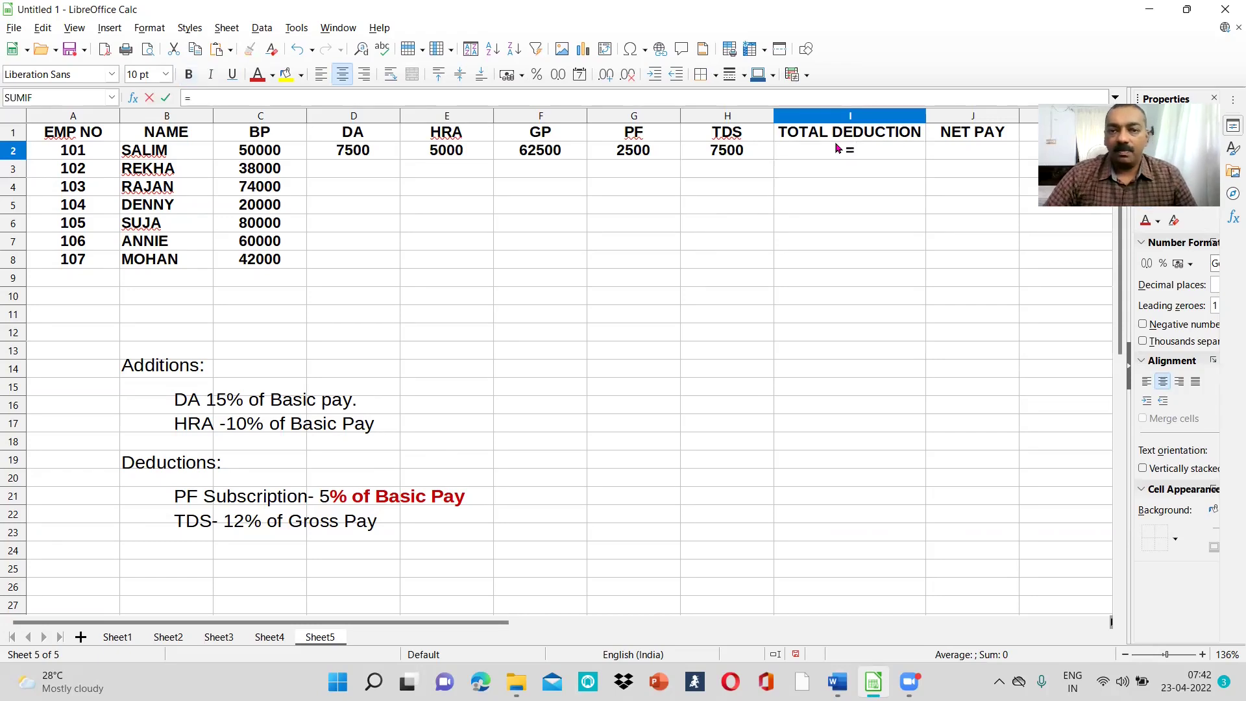
click(634, 152)
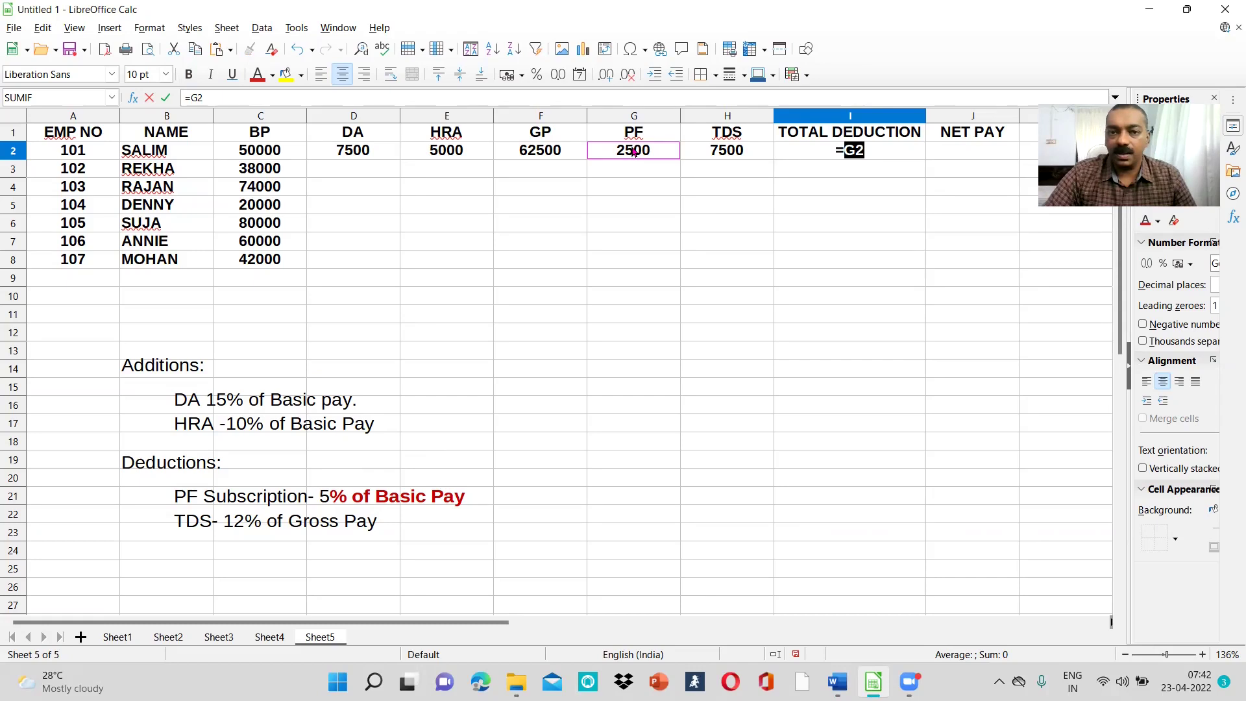
text(+)
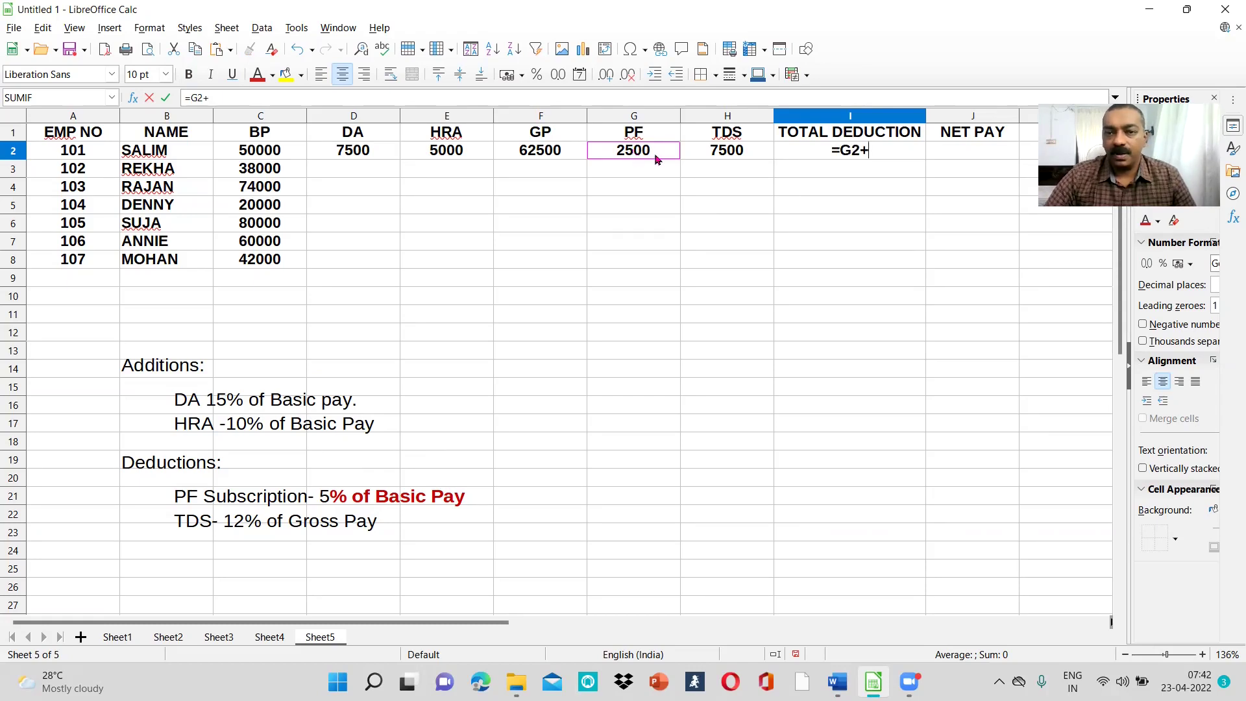
click(717, 151)
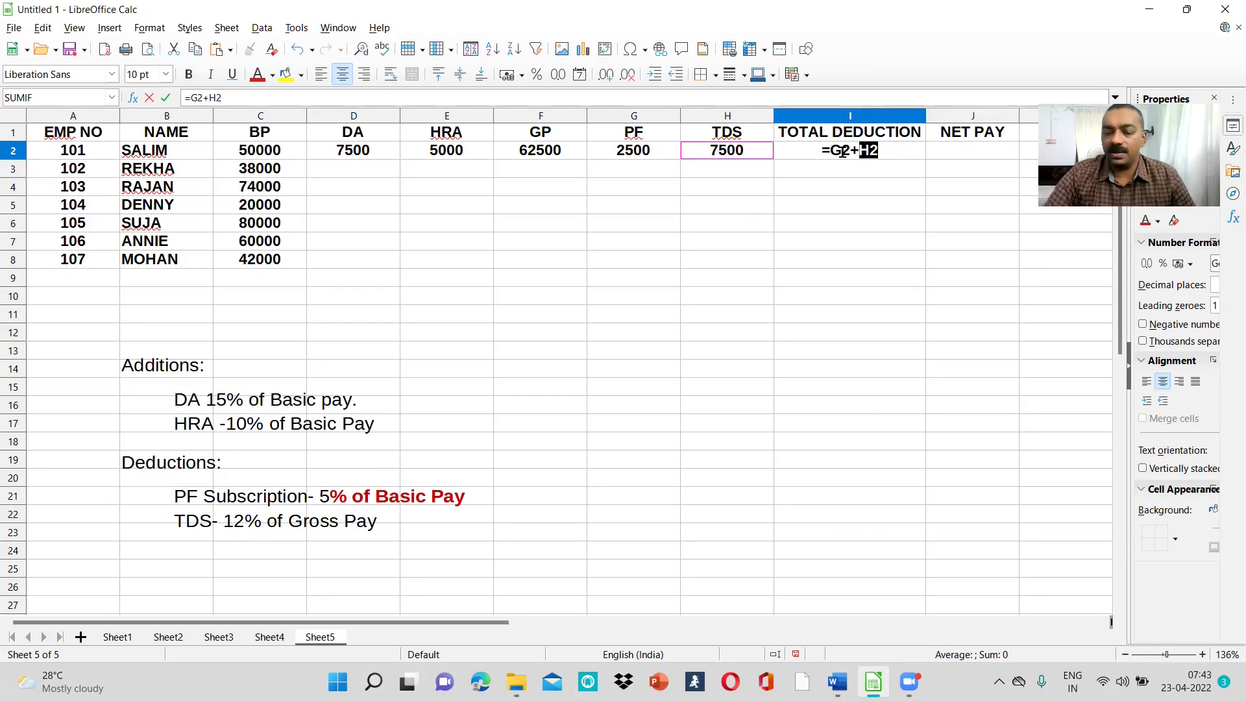
key(Return)
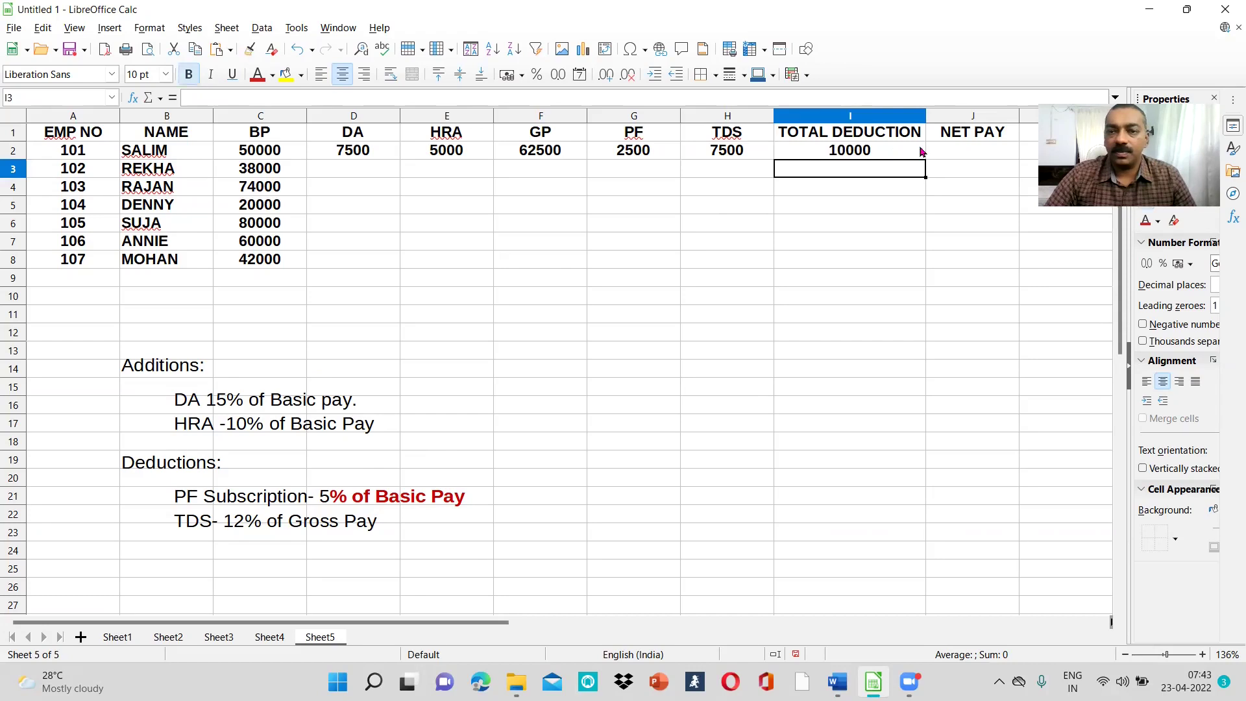
Calculate the first employee's net pay in J2 by subtracting total deduction from gross pay with =F2-I2.
click(944, 151)
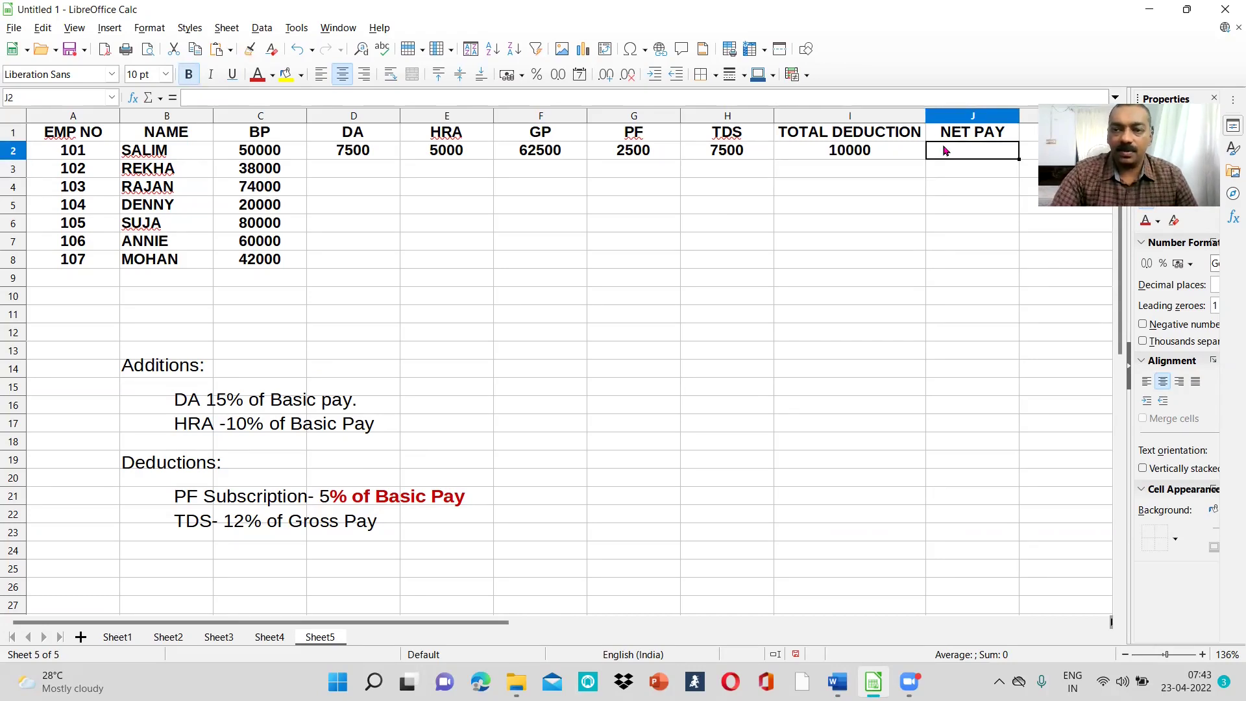
text(=)
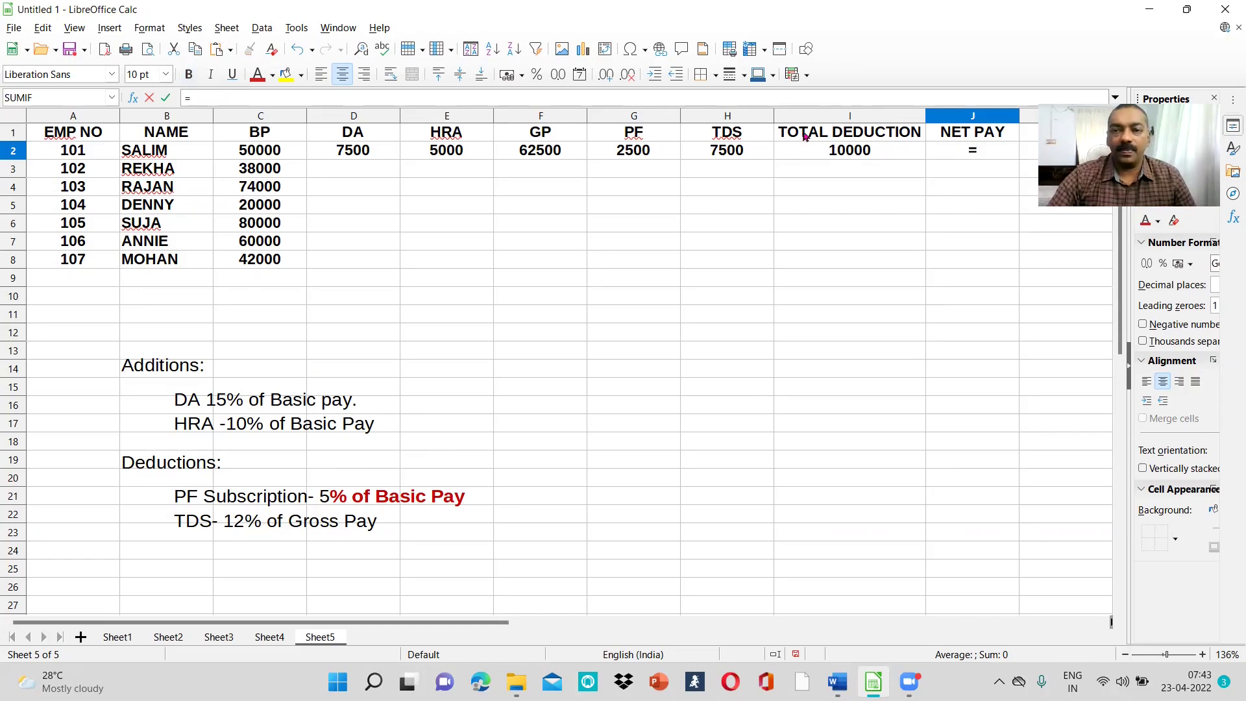
click(538, 151)
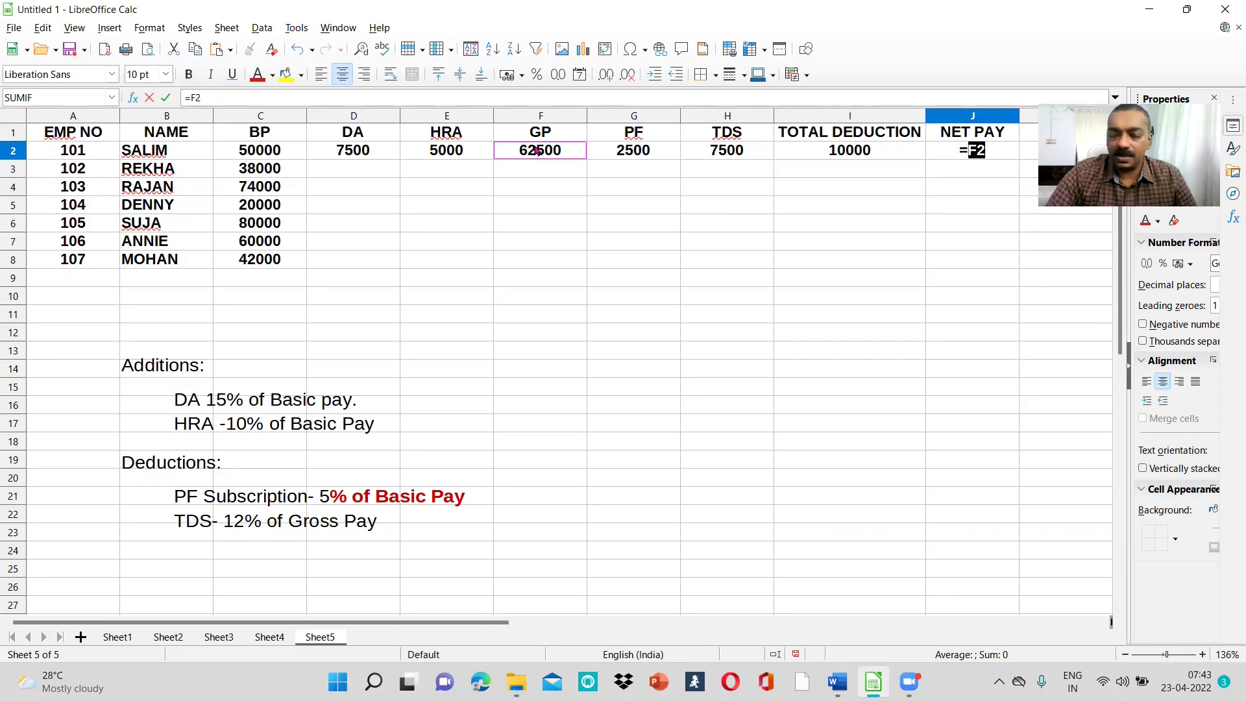
text(-)
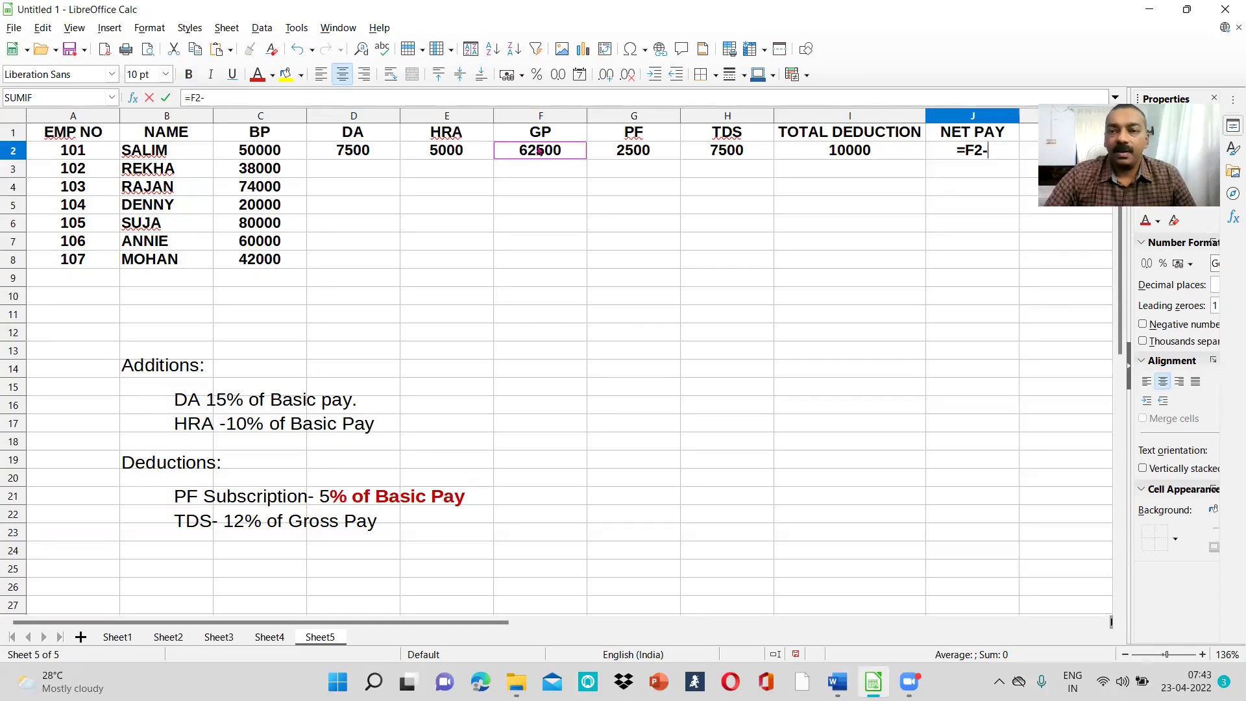
click(829, 149)
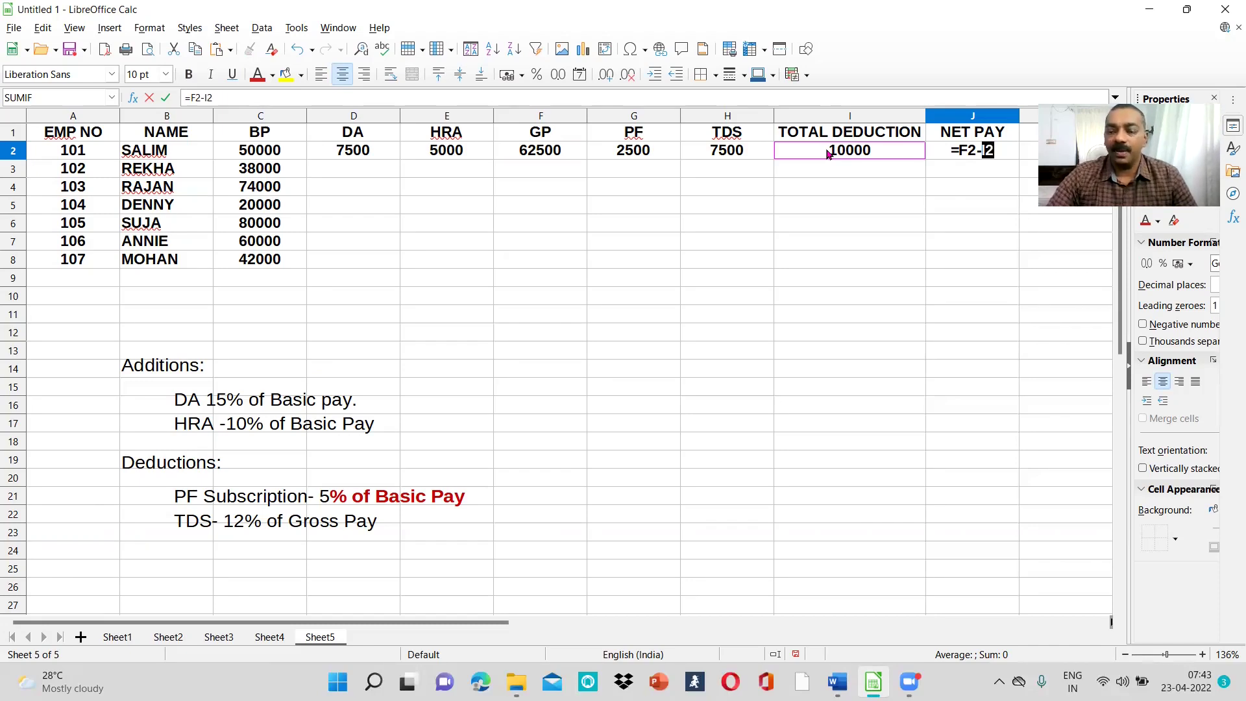
key(Return)
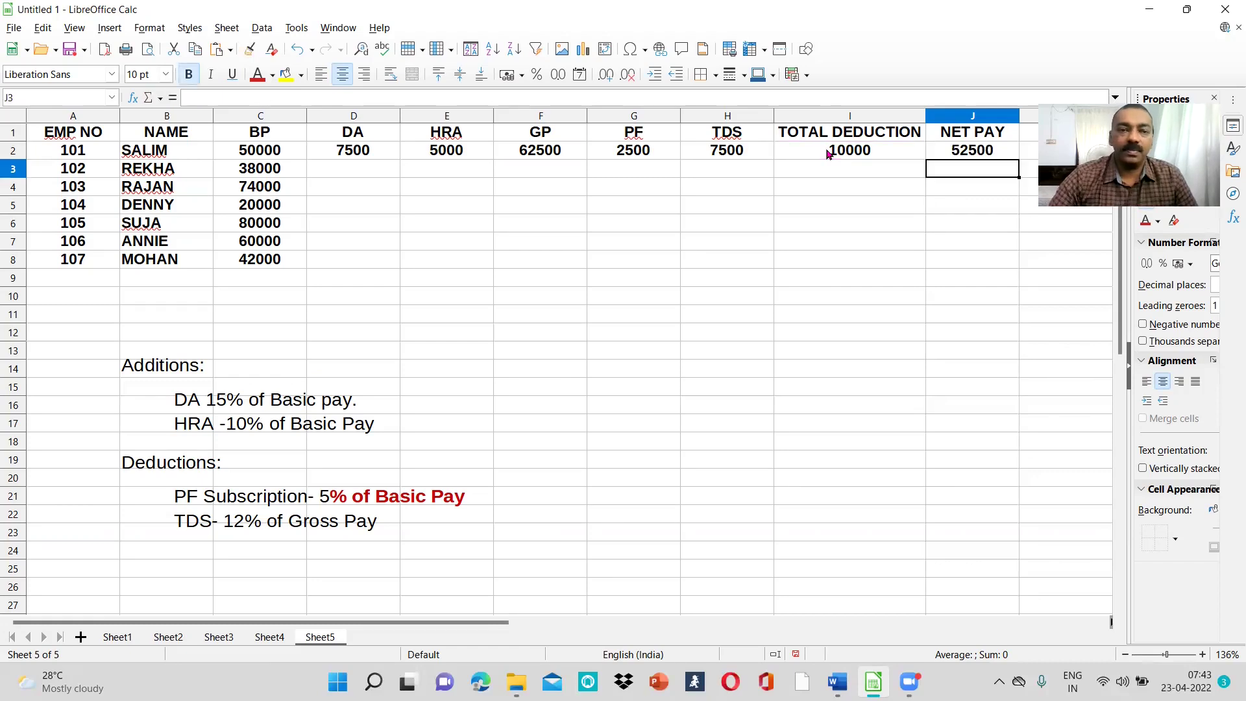
Fill the DA and HRA formulas from D2 and E2 down to row 8 for the remaining employees.
click(347, 151)
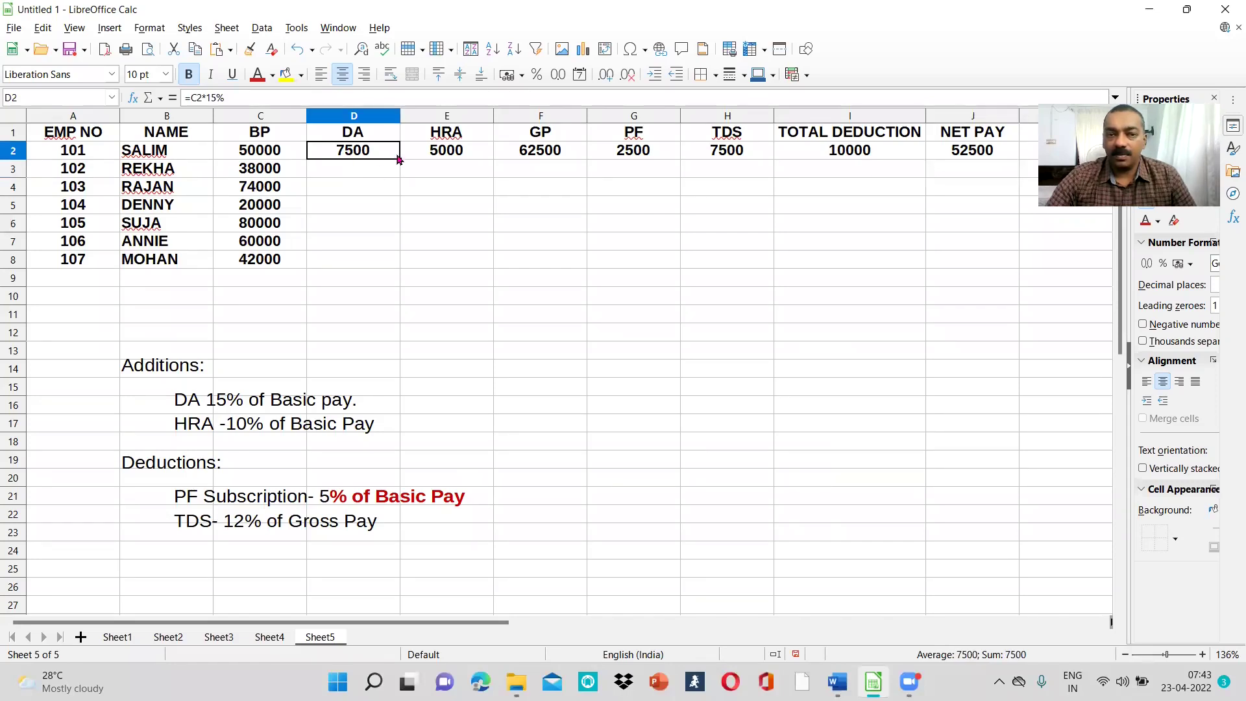
drag(400, 157, 387, 271)
click(447, 187)
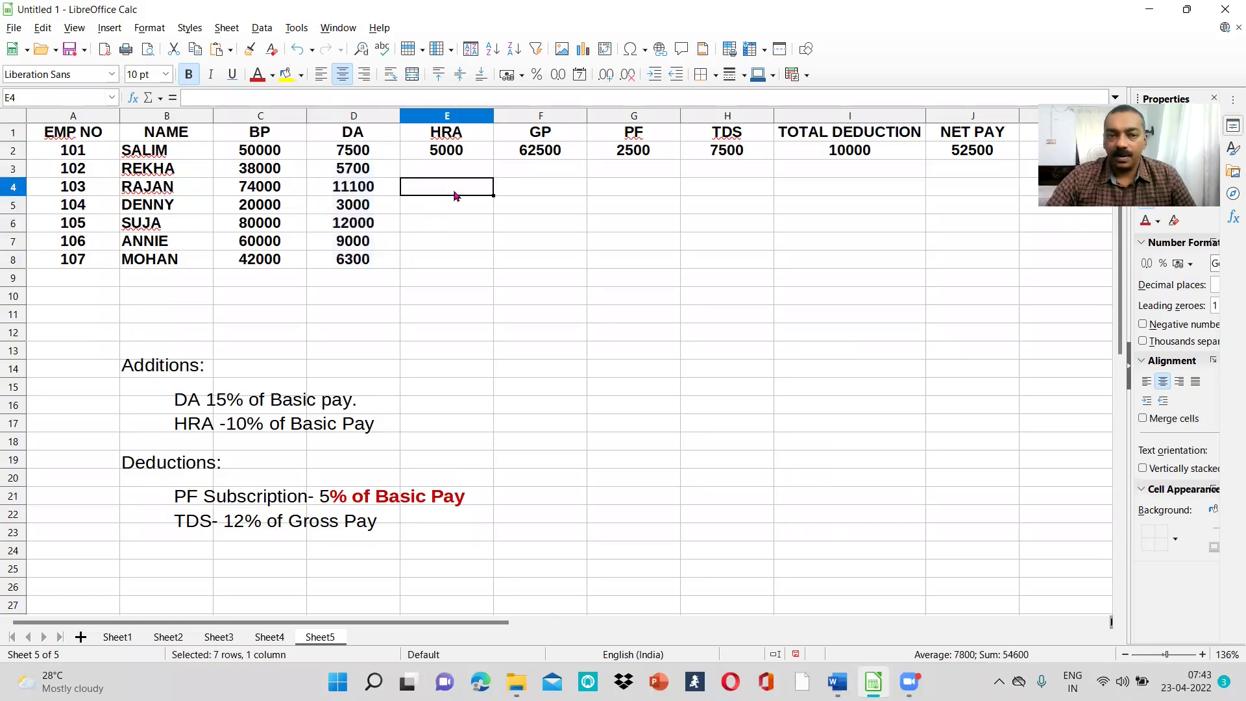
click(447, 158)
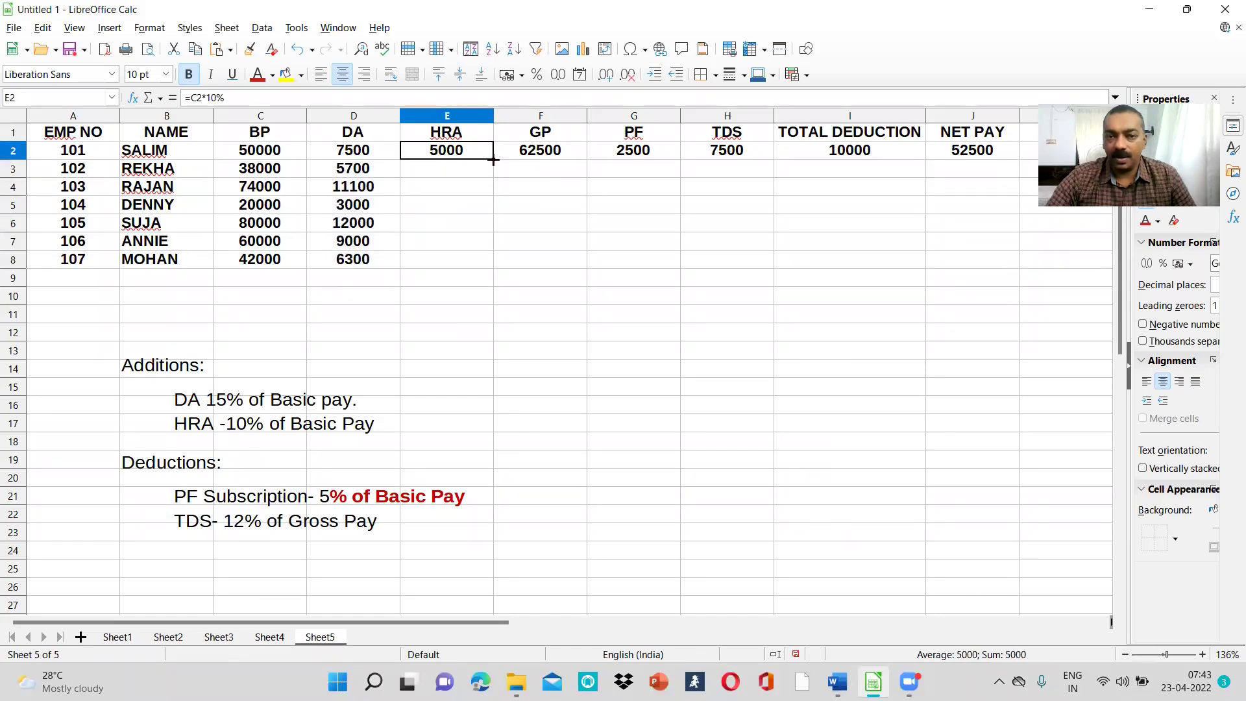
drag(494, 160, 481, 269)
Fill the gross pay and PF formulas from F2 and G2 down to row 8.
click(561, 160)
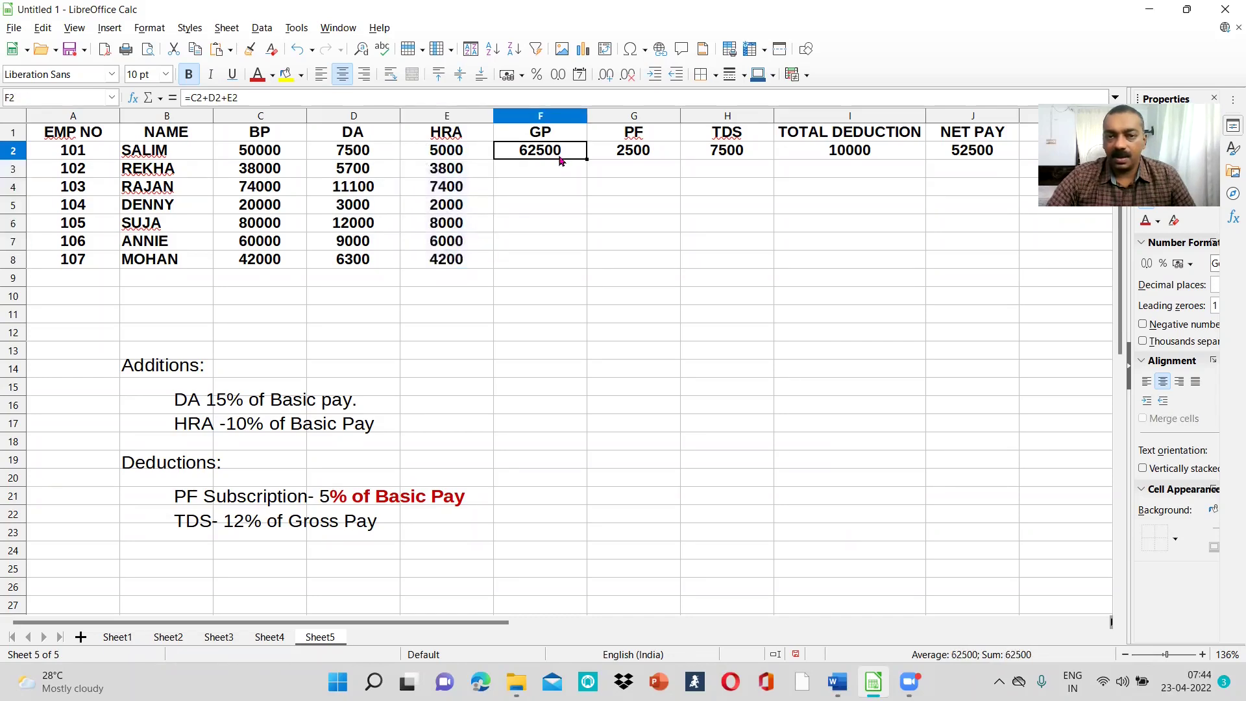
drag(584, 159, 570, 268)
click(628, 153)
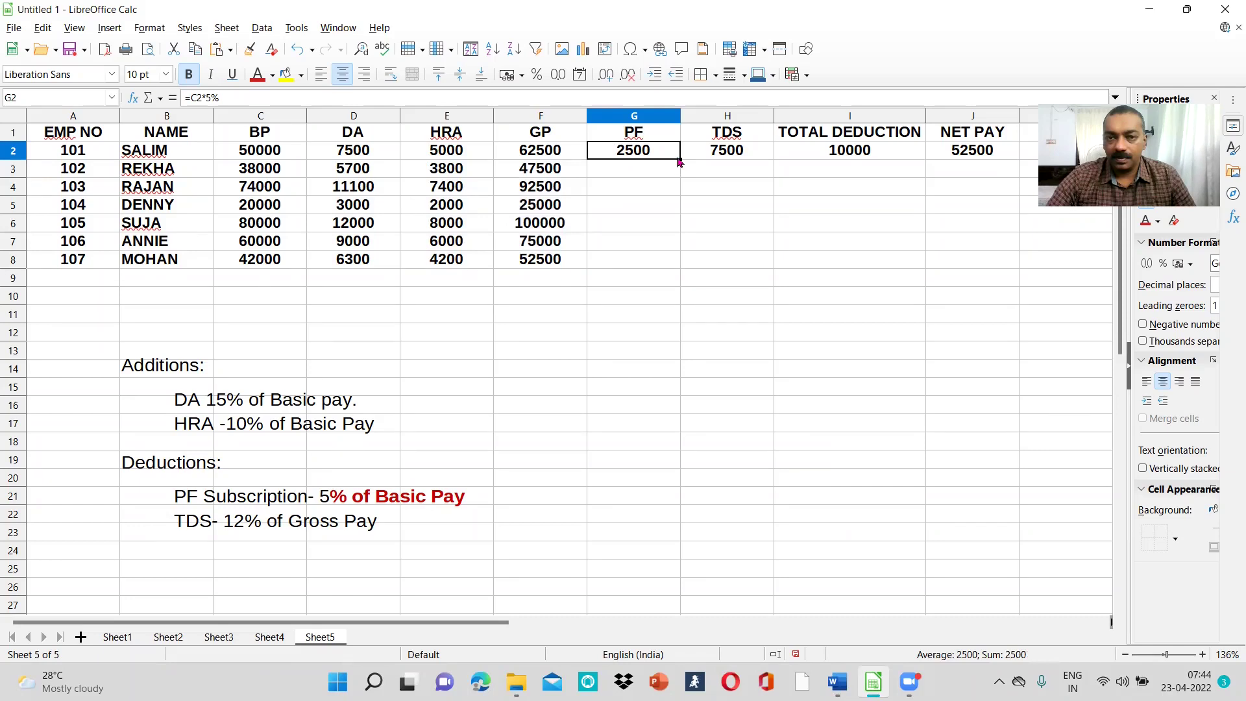
drag(679, 158, 664, 269)
Fill the TDS and total deduction formulas from H2 and I2 down to row 8.
click(743, 158)
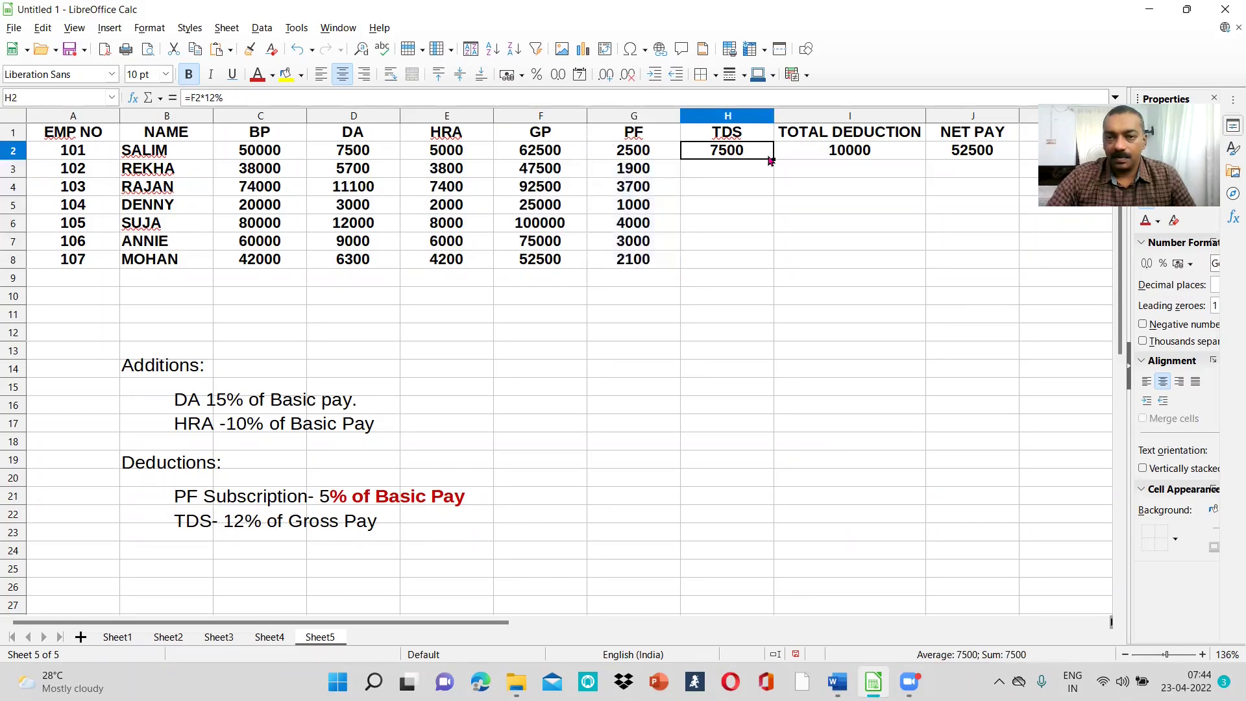
drag(774, 160, 759, 267)
click(847, 156)
drag(917, 160, 916, 262)
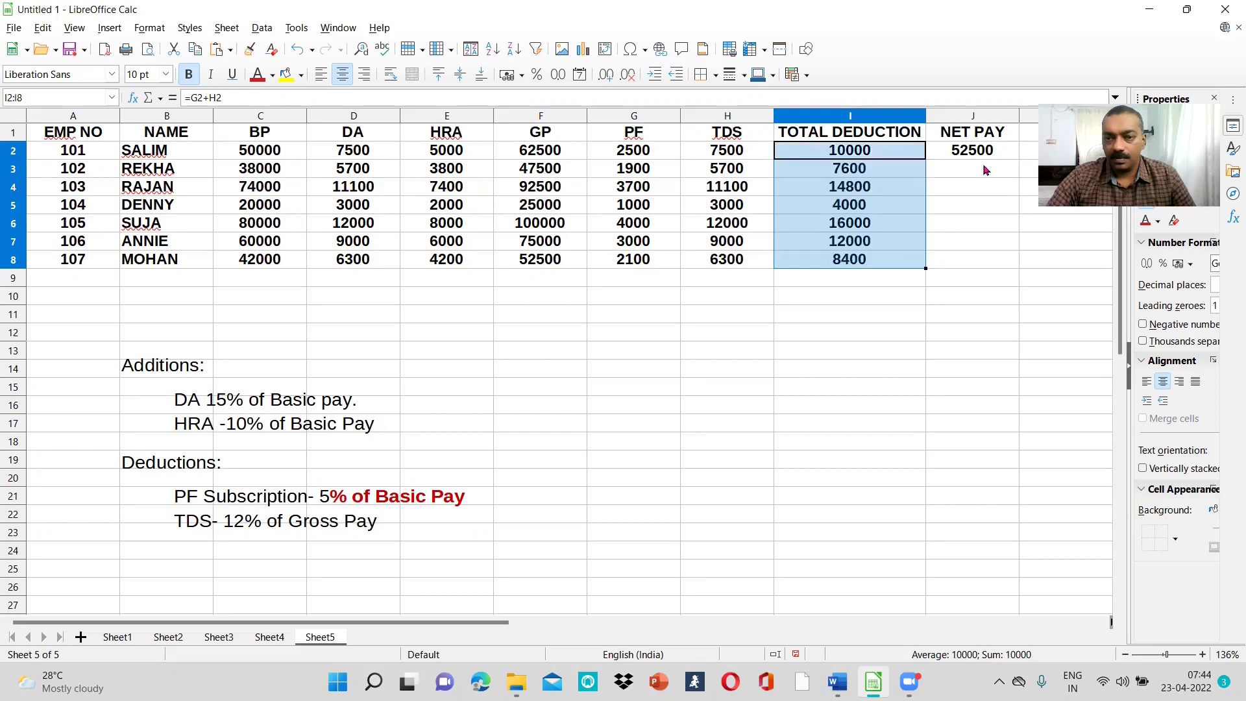
Fill the net pay formula from J2 down to row 8 for the remaining employees.
click(997, 152)
drag(1017, 158, 1006, 267)
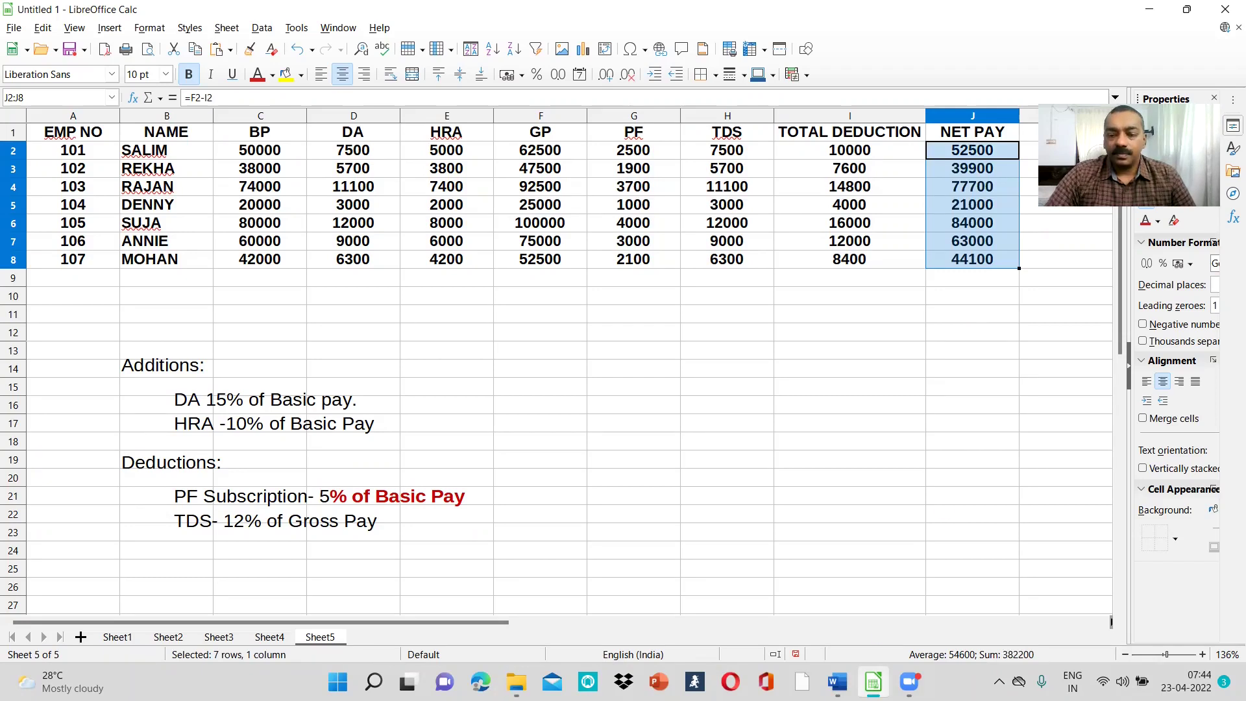
Switch to the Word procedure document, compare its payroll output table with the results, and return to the Calc sheet.
click(838, 681)
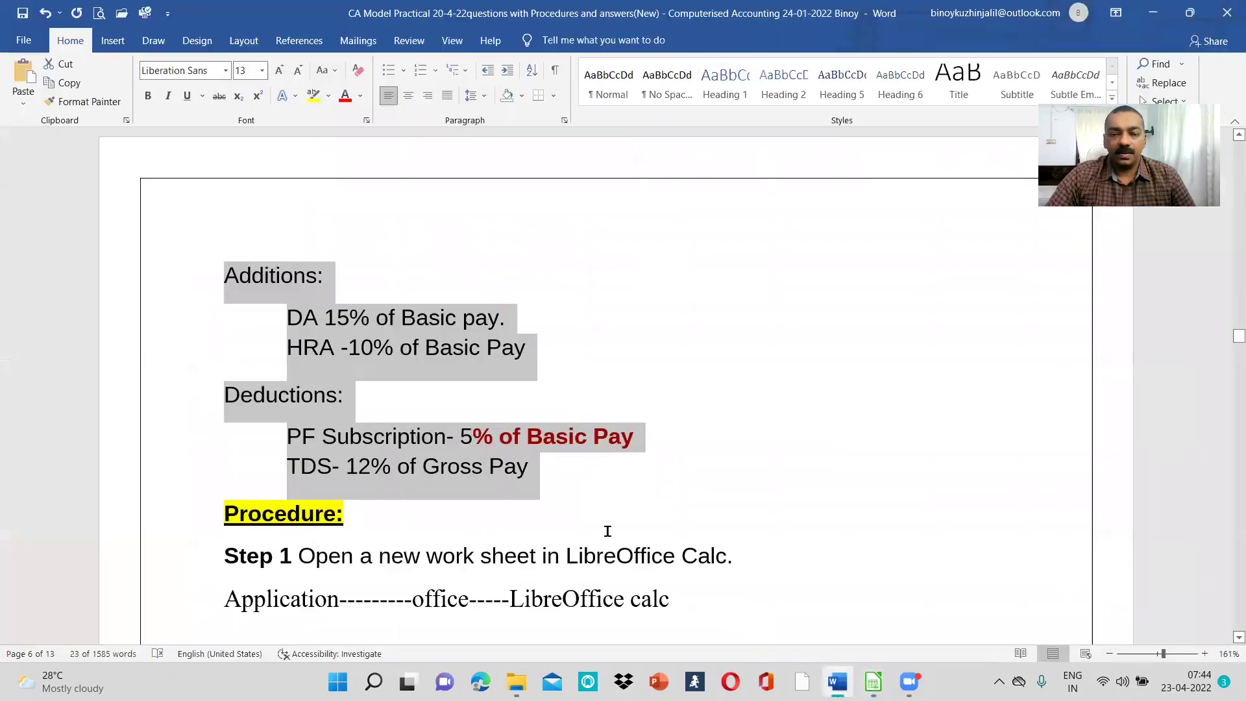
click(608, 499)
scroll(609, 498, down, 15)
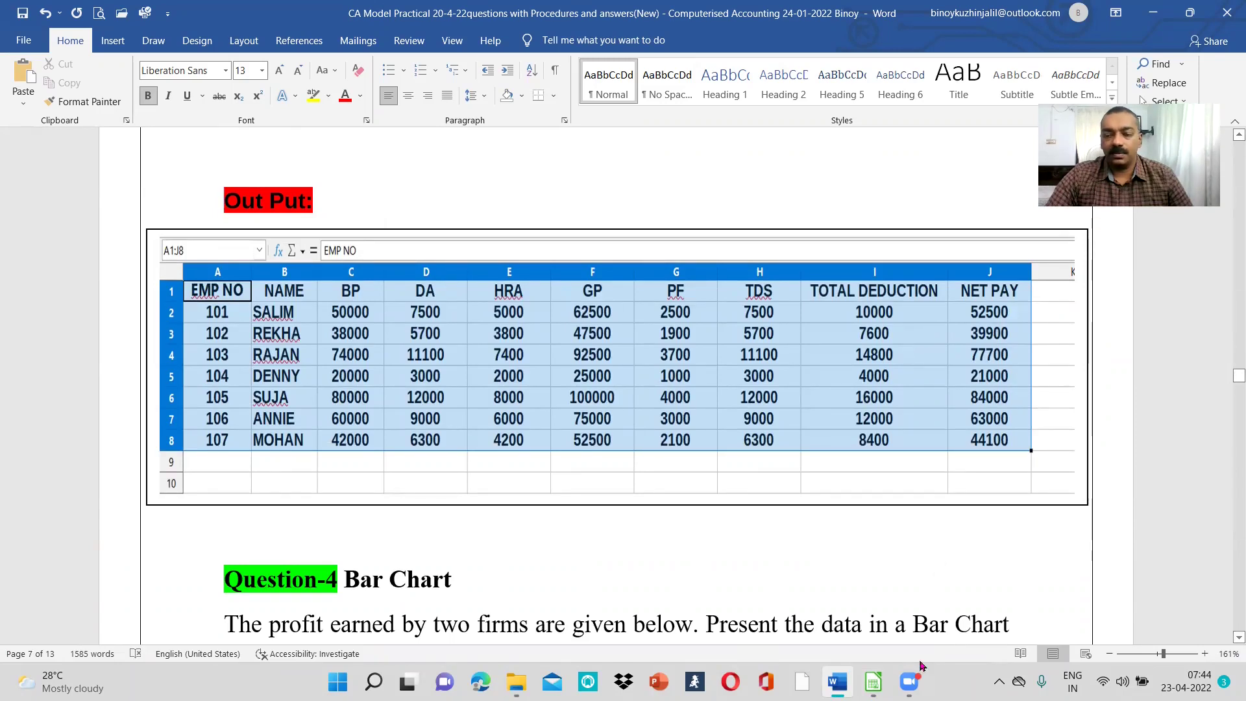
click(873, 682)
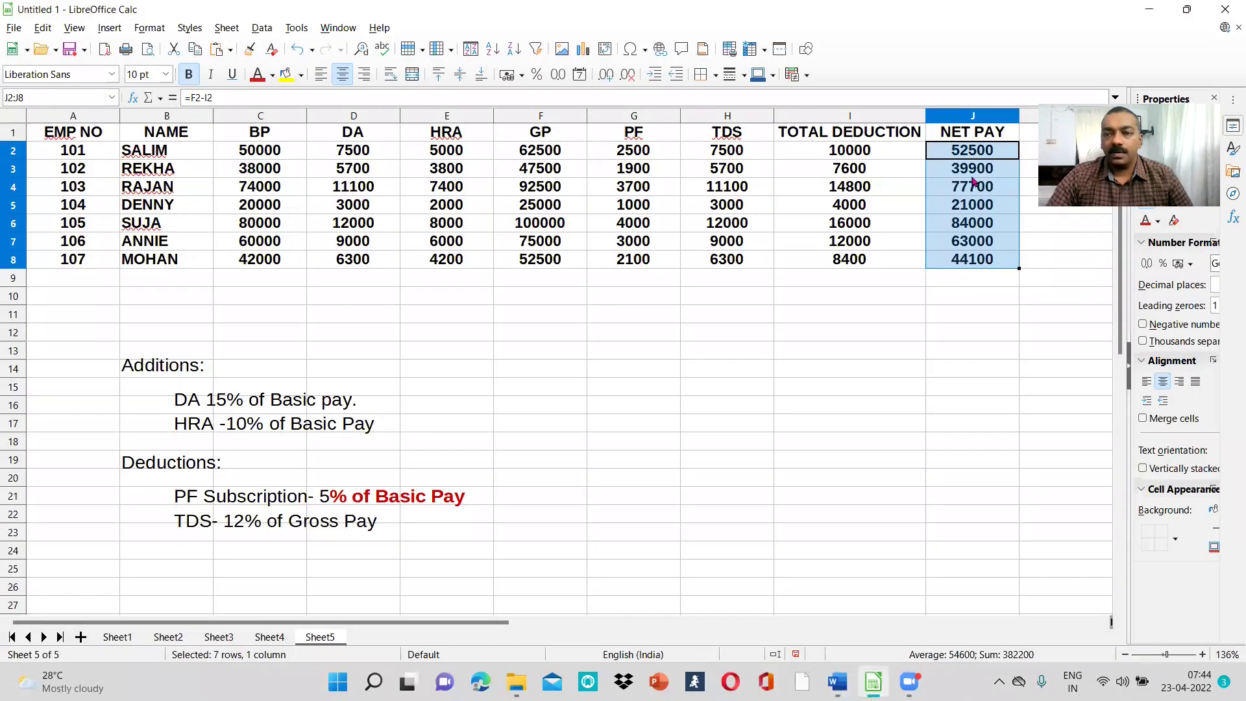